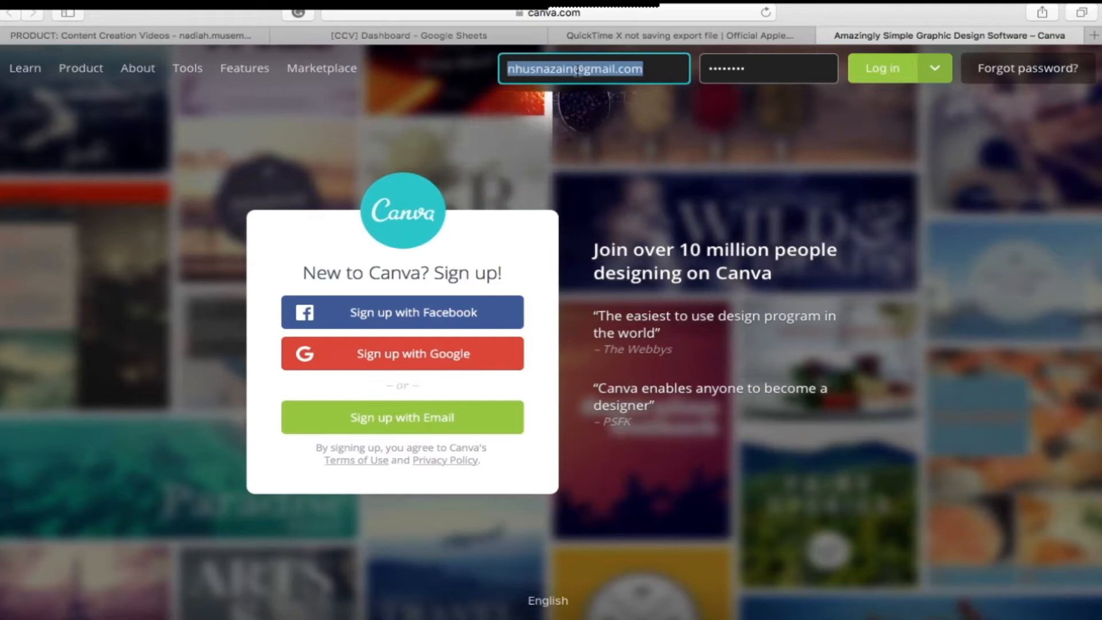
Step: Log in to the account and create a new design of the eBook type
left_click(881, 71)
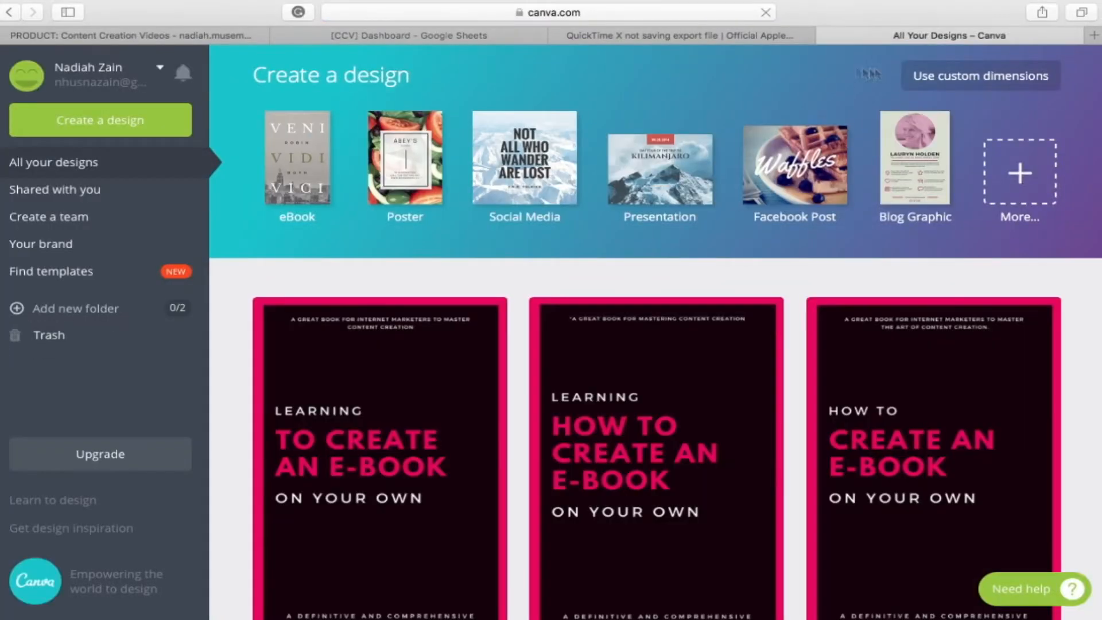
left_click(163, 119)
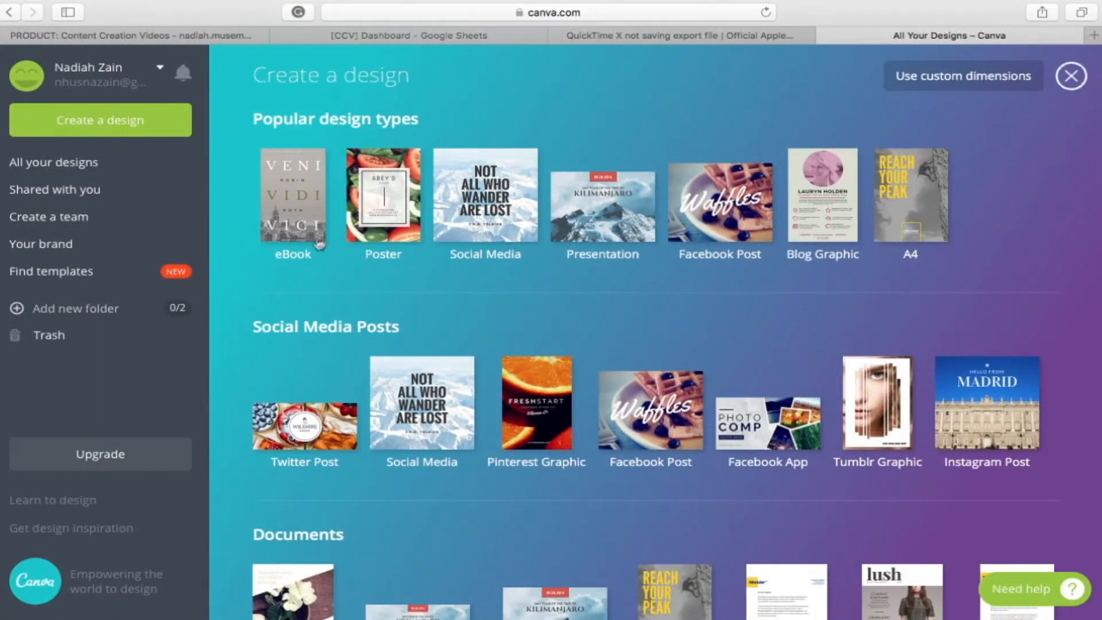
scroll(319, 244, "down", 10)
scroll(319, 244, "down", 6)
scroll(352, 203, "up", 2)
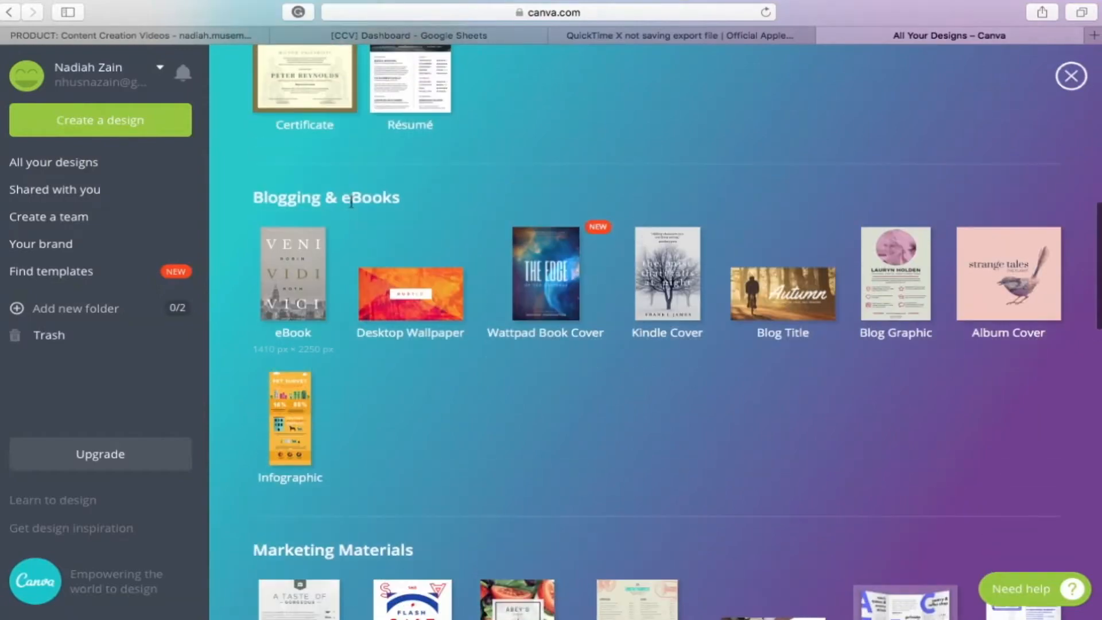
scroll(421, 205, "up", 15)
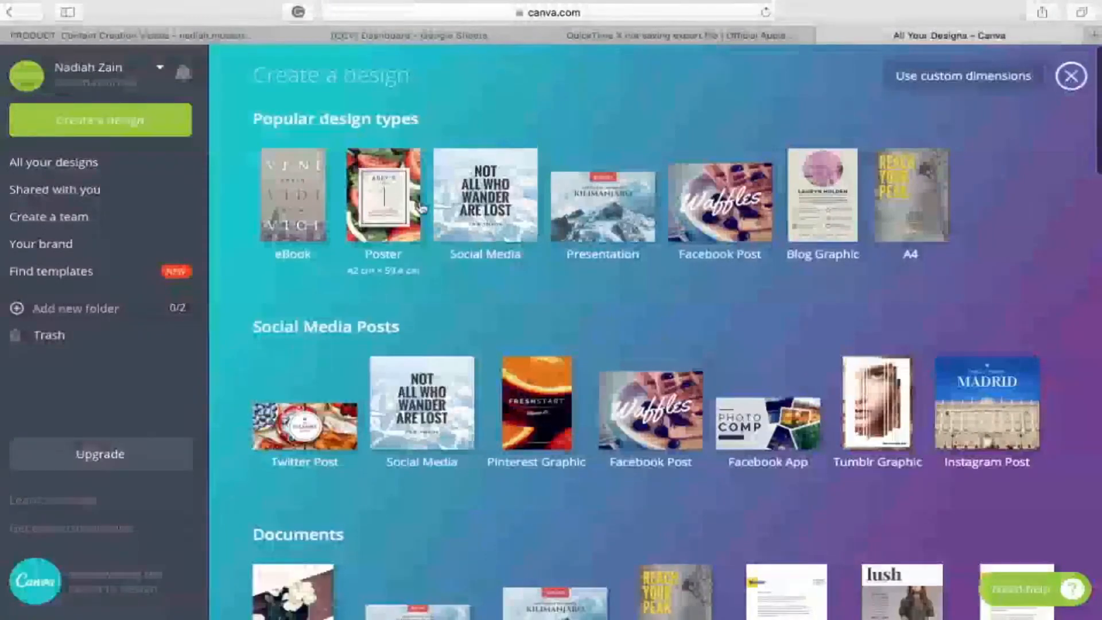
left_click(287, 214)
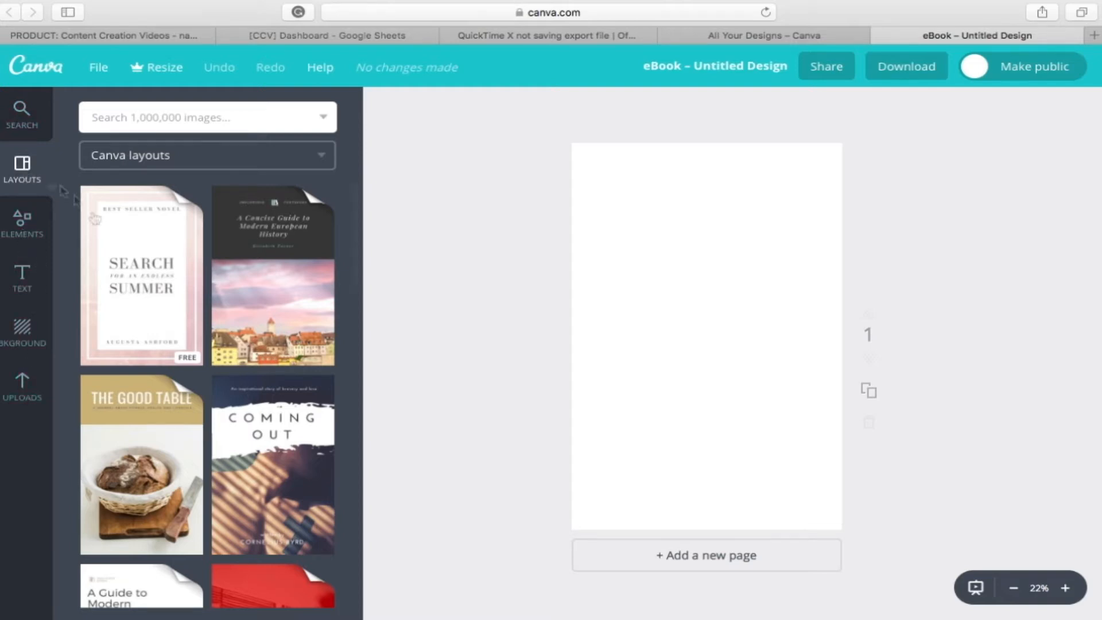
Step: Look through the available eBook cover layouts
scroll(141, 309, "down", 7)
scroll(141, 313, "down", 10)
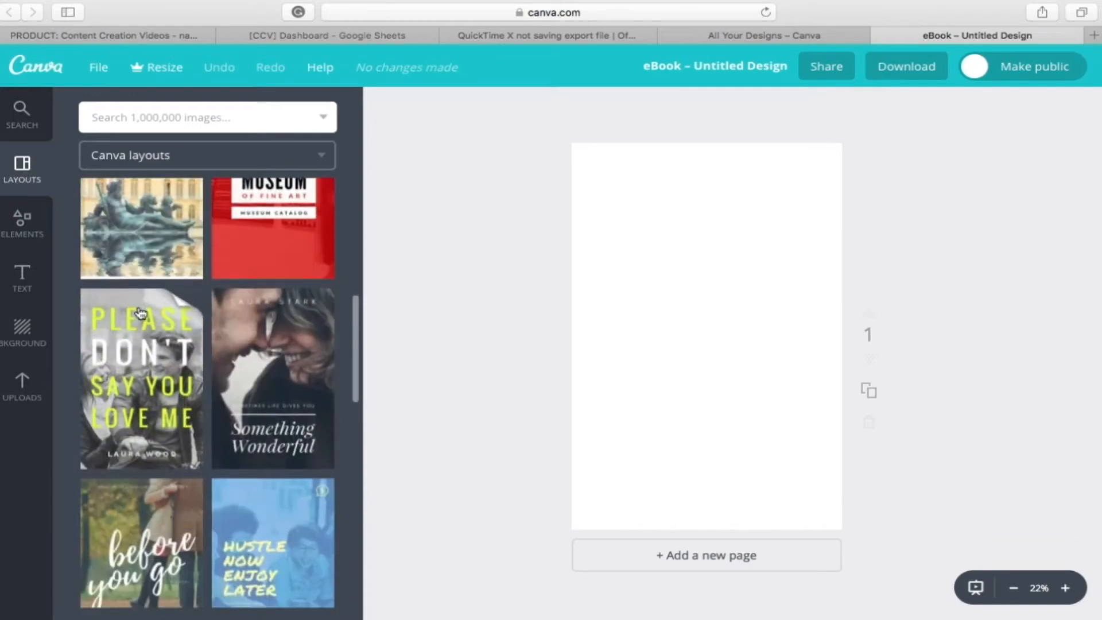
scroll(143, 309, "down", 5)
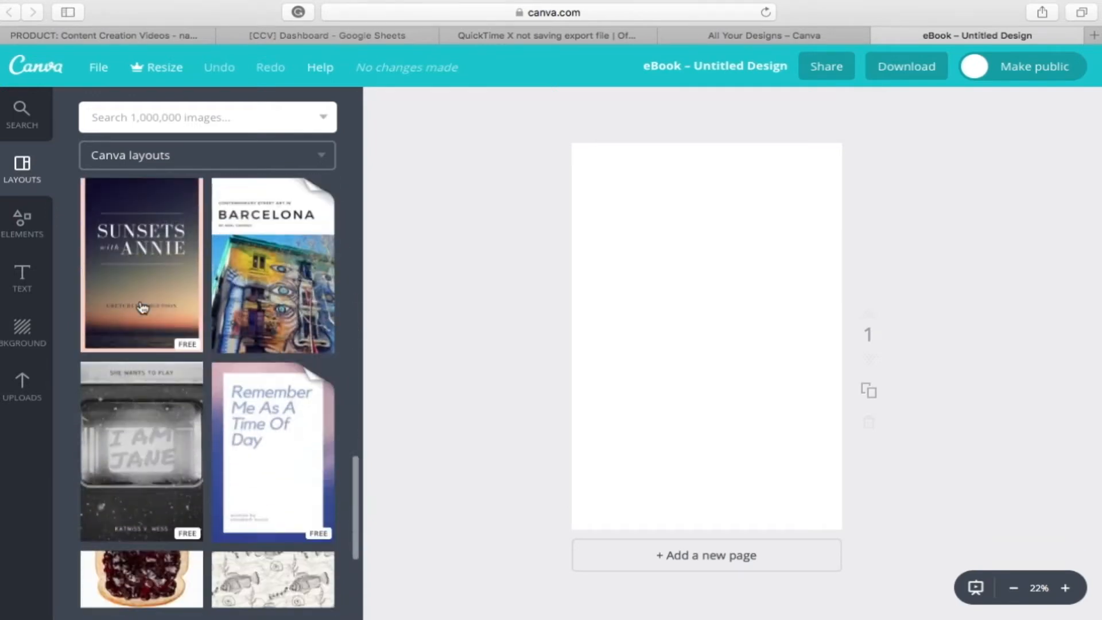
scroll(142, 308, "up", 8)
scroll(143, 308, "up", 8)
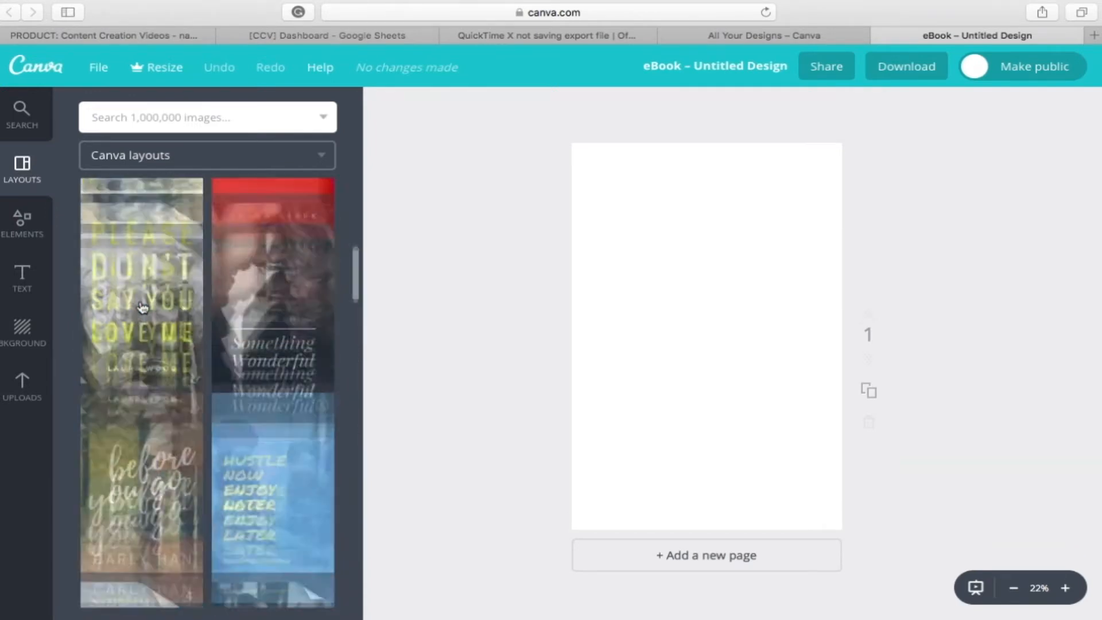
Step: Examine the design element categories, including the collections of free photos and frames
left_click(23, 224)
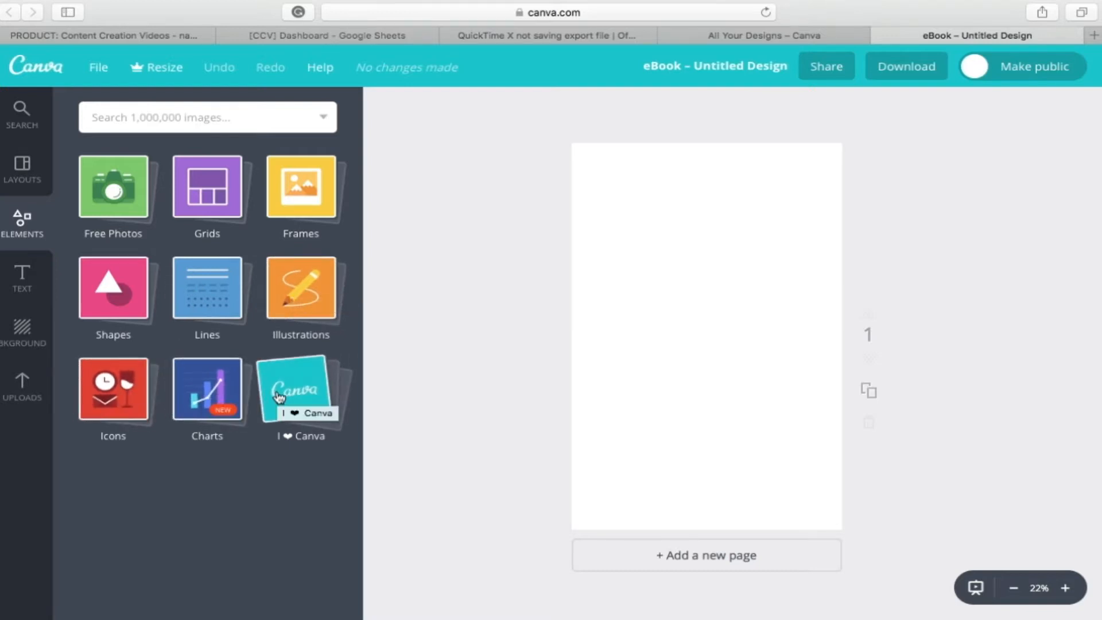
left_click(127, 208)
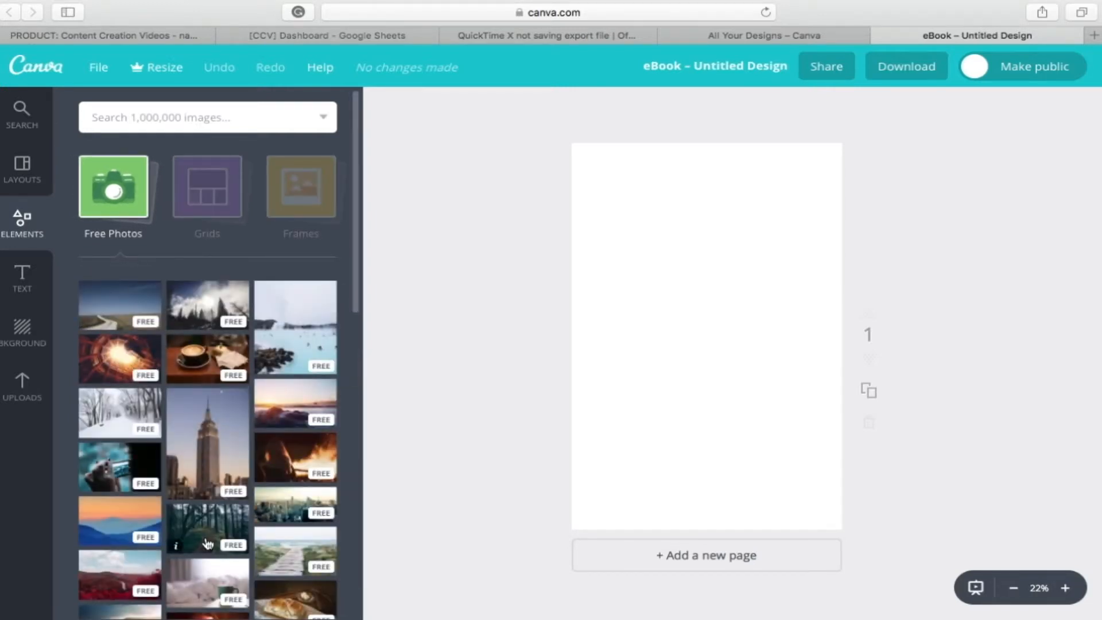
scroll(208, 543, "down", 5)
scroll(208, 543, "down", 5)
left_click(326, 152)
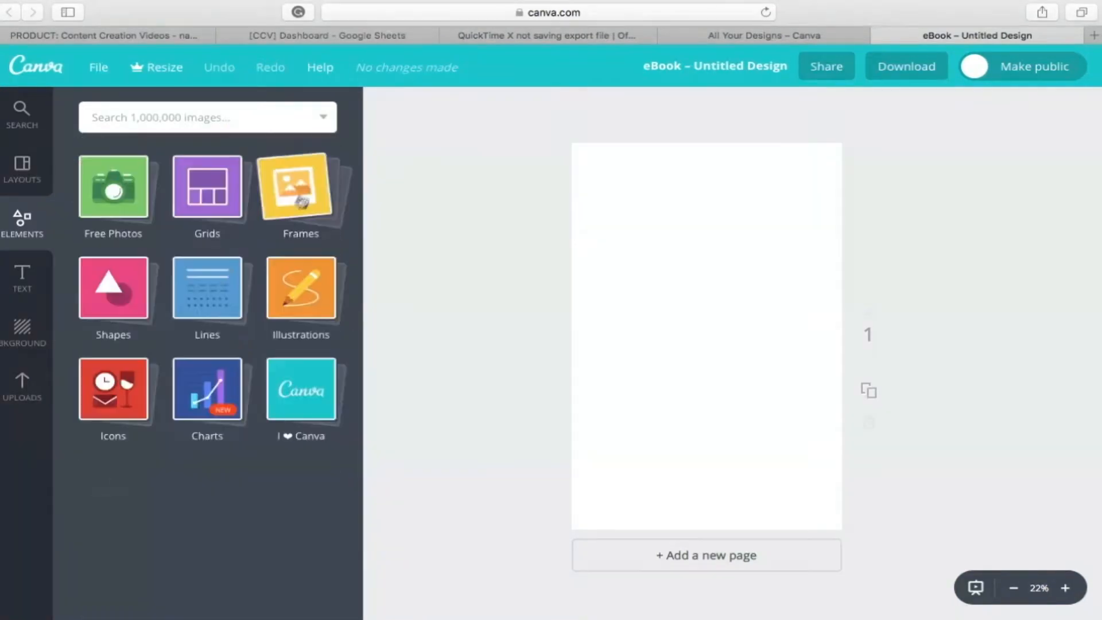
left_click(304, 198)
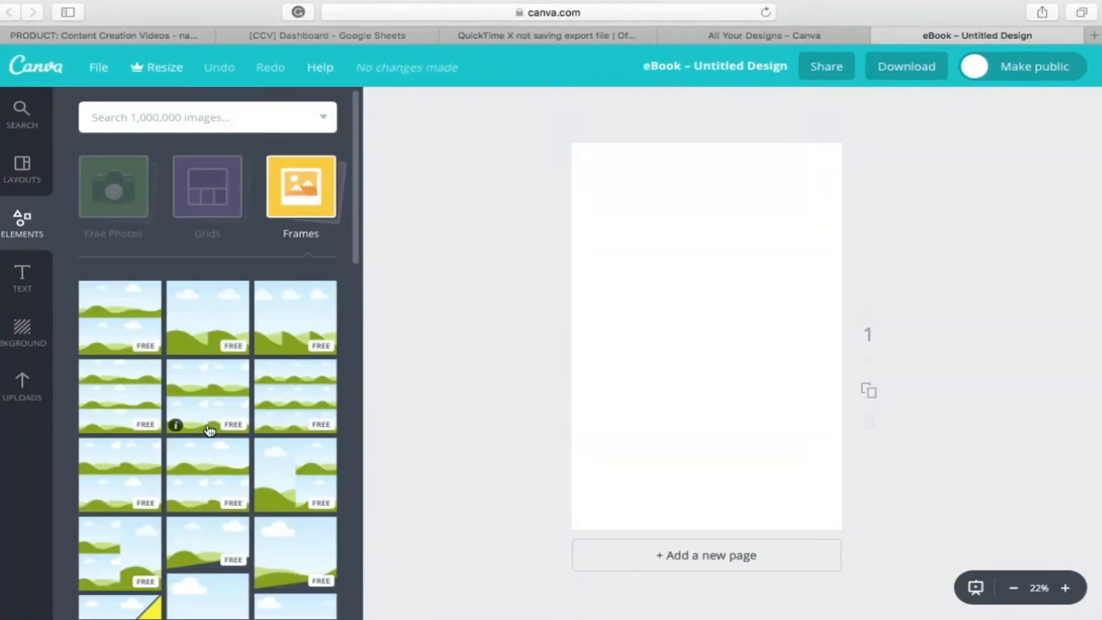
scroll(209, 433, "down", 6)
left_click(326, 152)
Step: Examine the heading, subheading and body text options and the ready-made text combinations
left_click(22, 281)
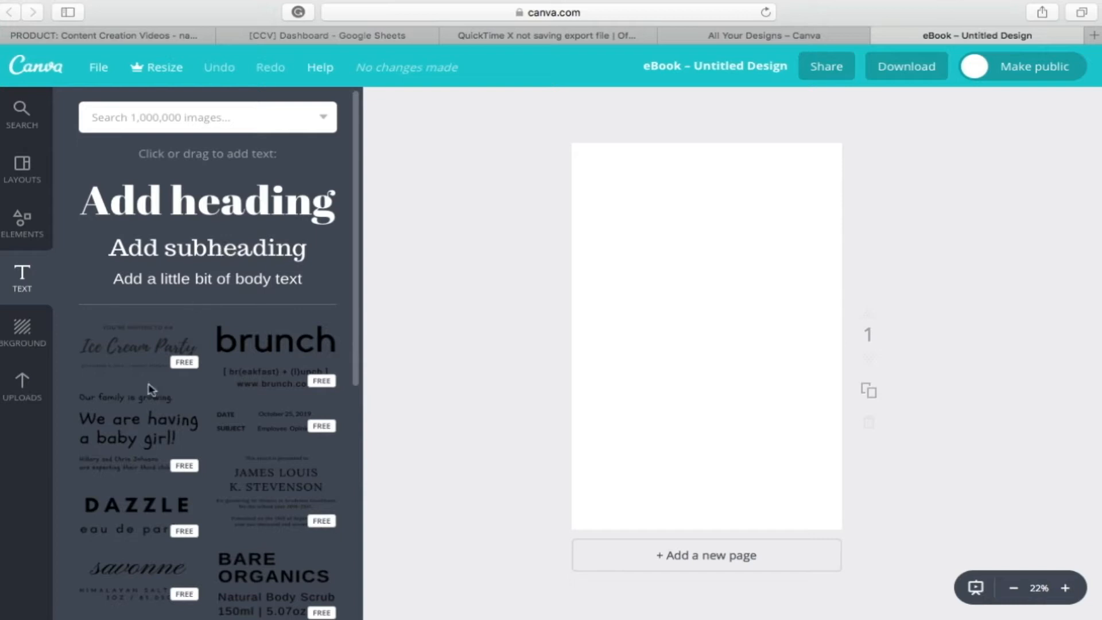
scroll(151, 390, "down", 10)
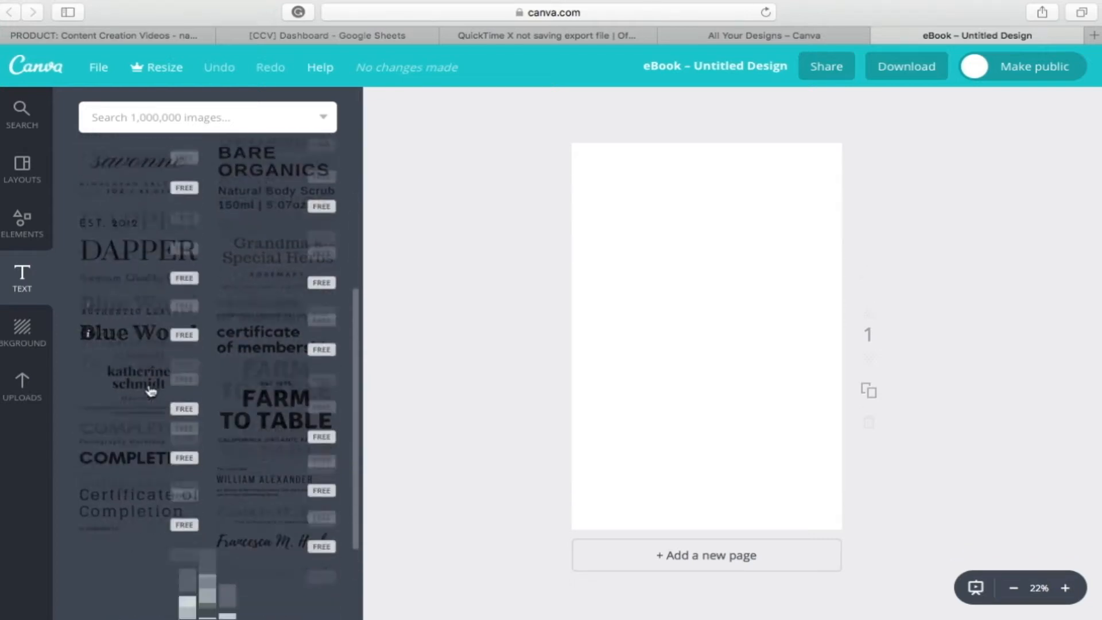
scroll(151, 391, "down", 2)
scroll(151, 391, "down", 5)
scroll(151, 390, "down", 8)
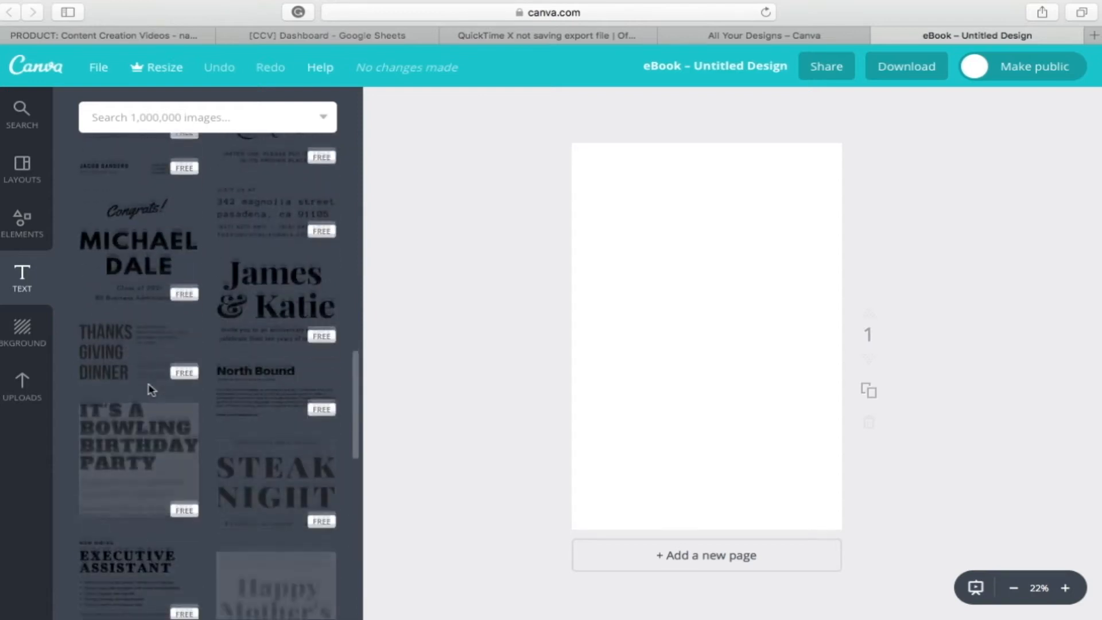
scroll(151, 390, "down", 3)
scroll(151, 391, "up", 15)
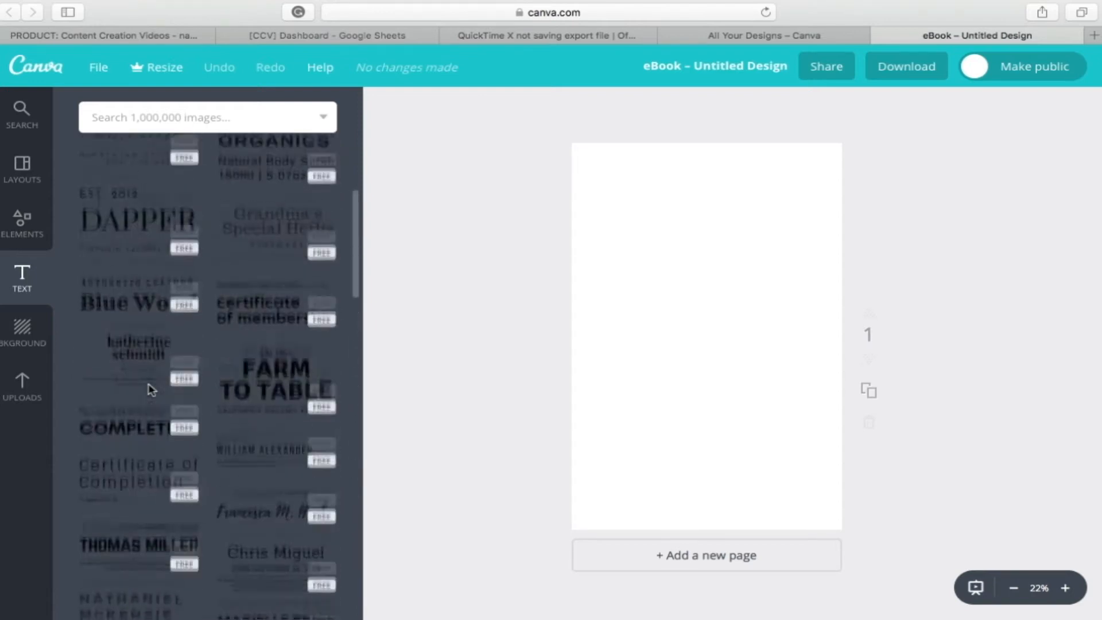
scroll(151, 390, "up", 3)
Step: Examine the background colours and patterns and the options for uploading own images
left_click(49, 331)
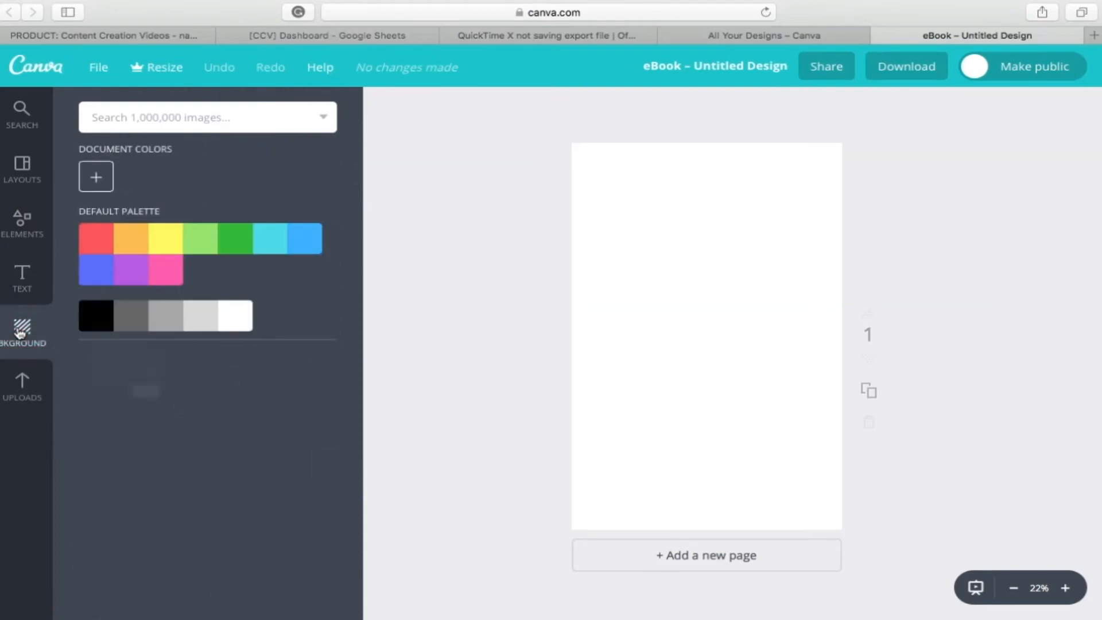
scroll(120, 382, "down", 10)
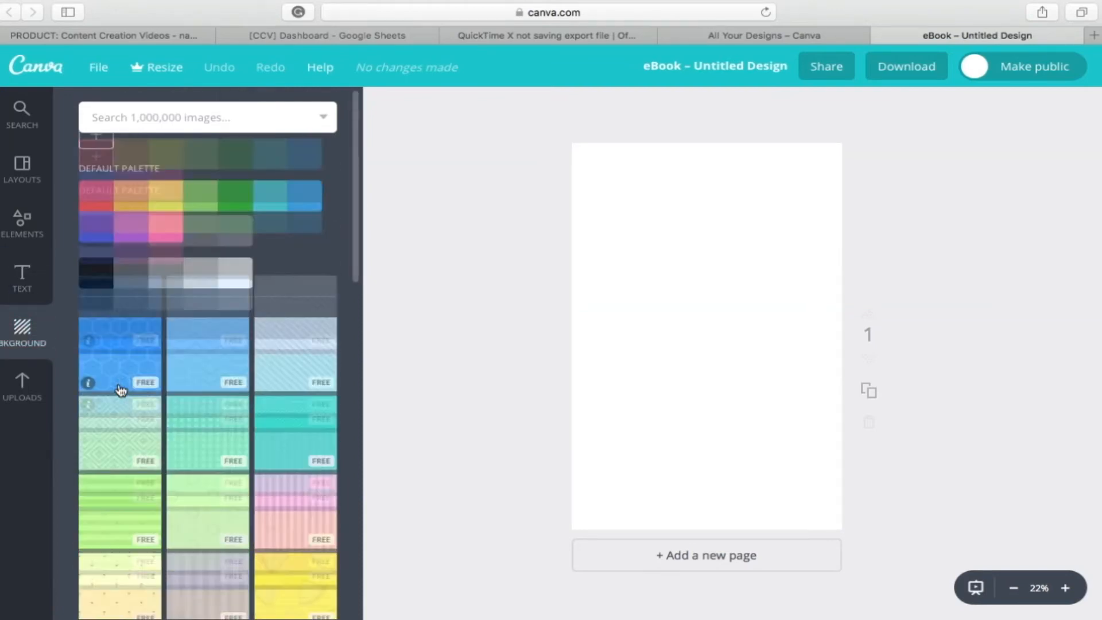
scroll(120, 390, "up", 10)
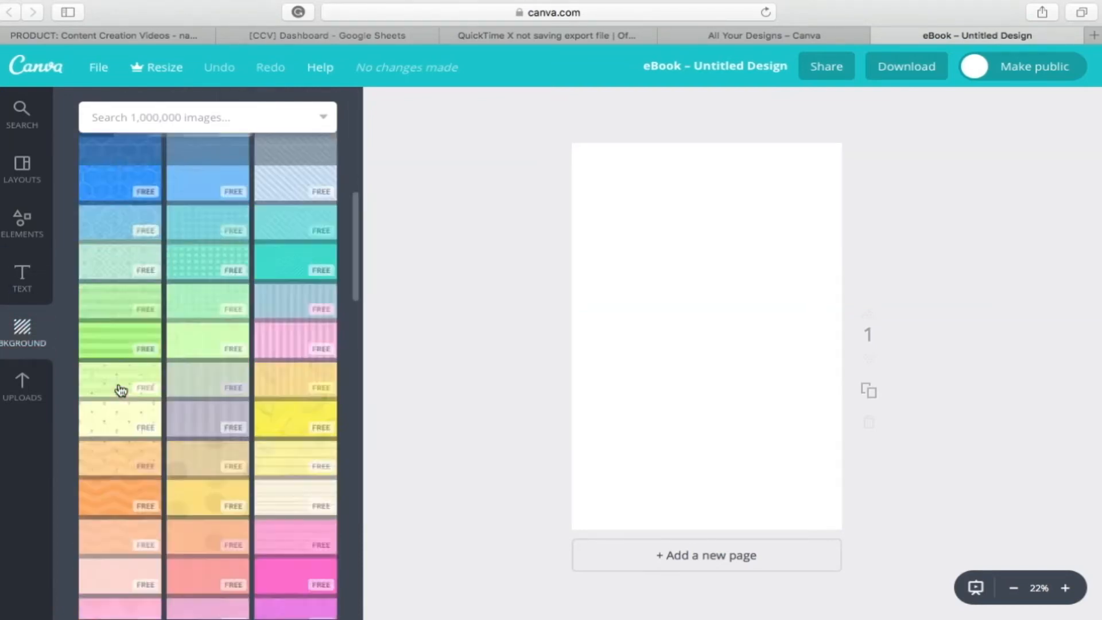
left_click(21, 392)
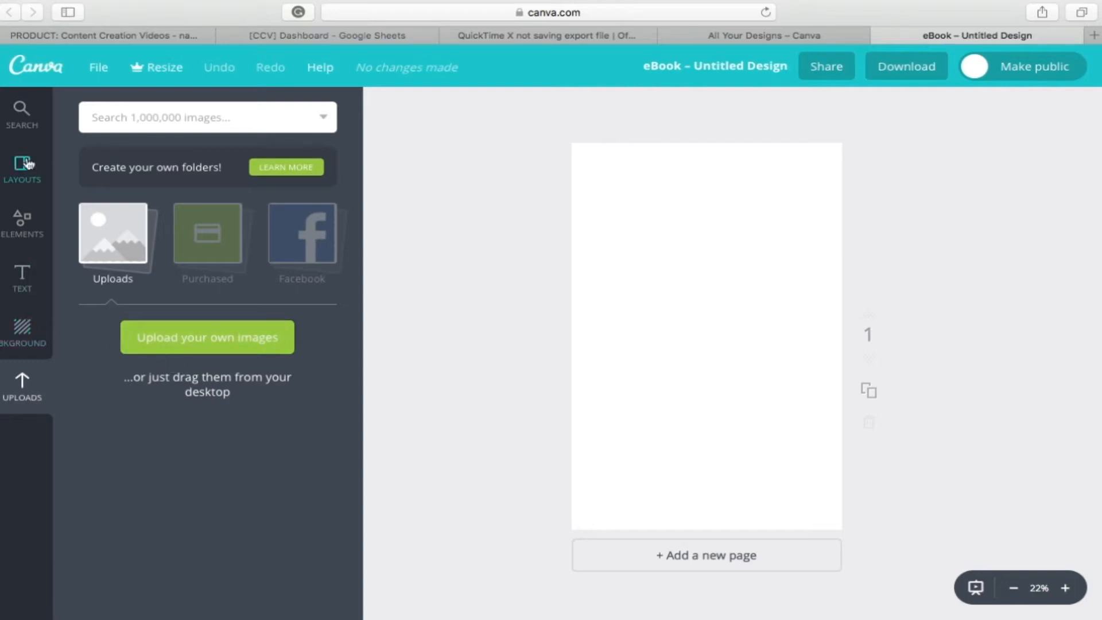
Step: Apply the free black and pink "Learning Adobe InDesign on Your Own" layout to the blank page
left_click(27, 165)
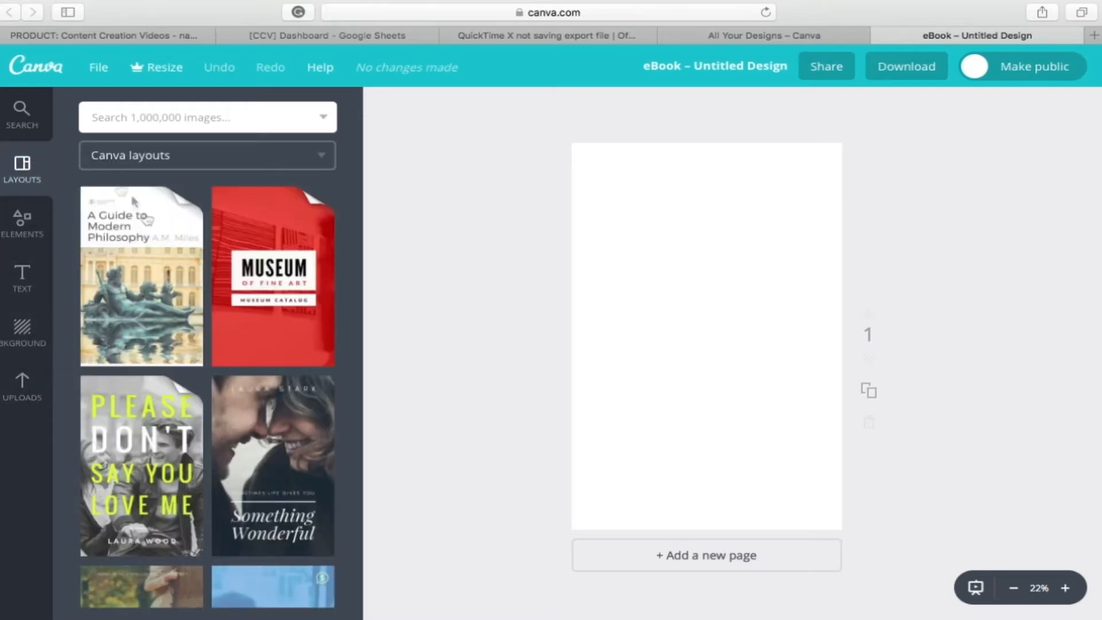
scroll(179, 309, "down", 1)
scroll(179, 309, "down", 10)
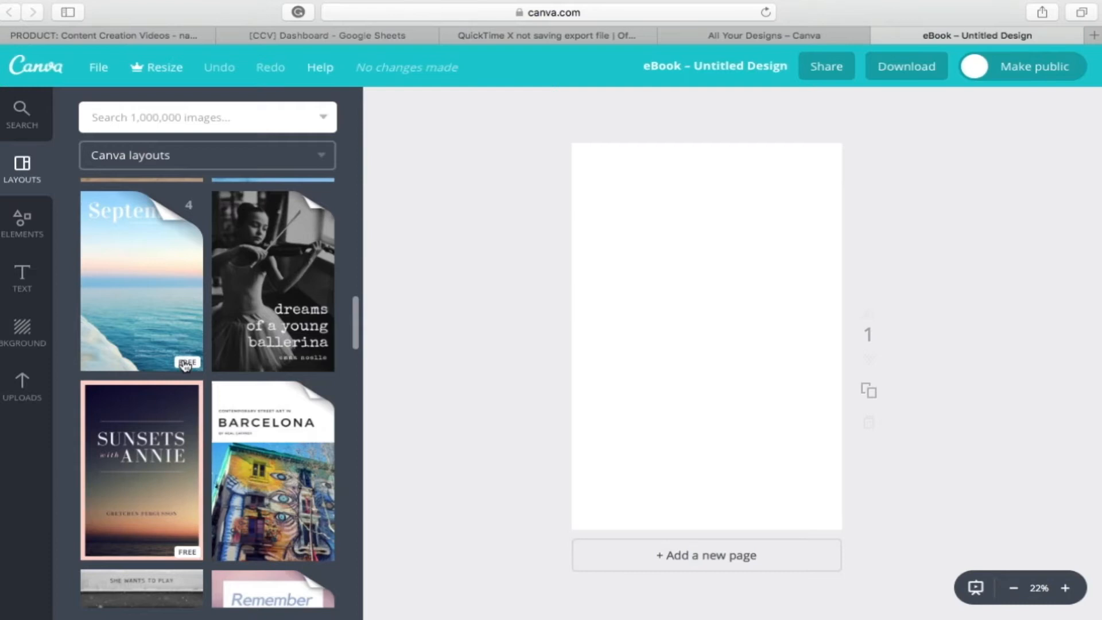
scroll(185, 365, "down", 12)
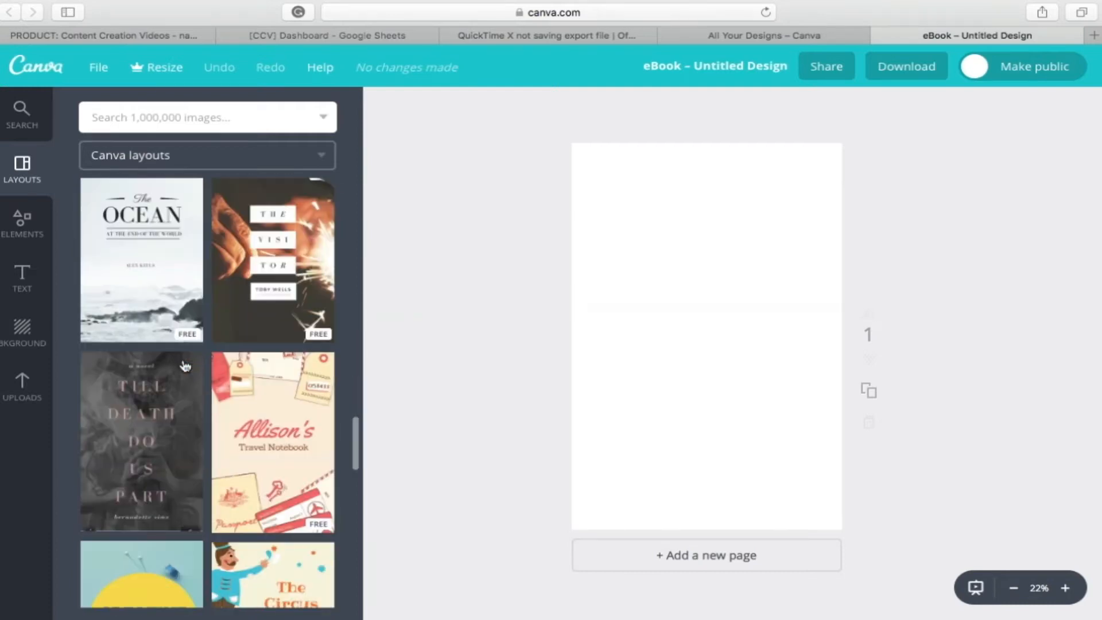
scroll(185, 365, "down", 5)
scroll(185, 365, "down", 4)
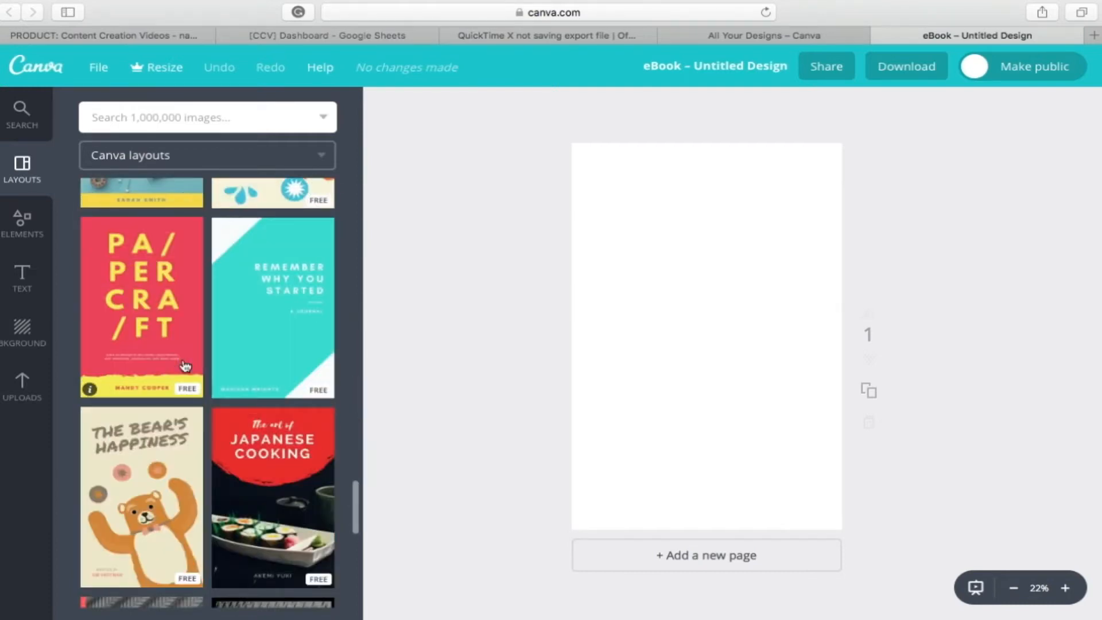
right_click(164, 487)
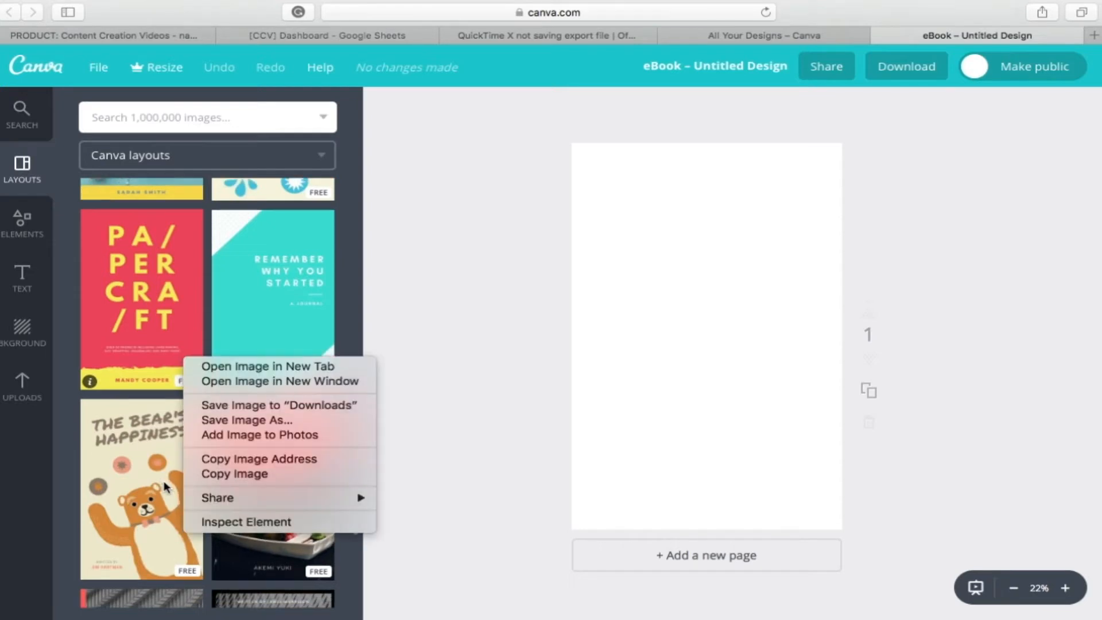
left_click(85, 452)
scroll(192, 415, "down", 5)
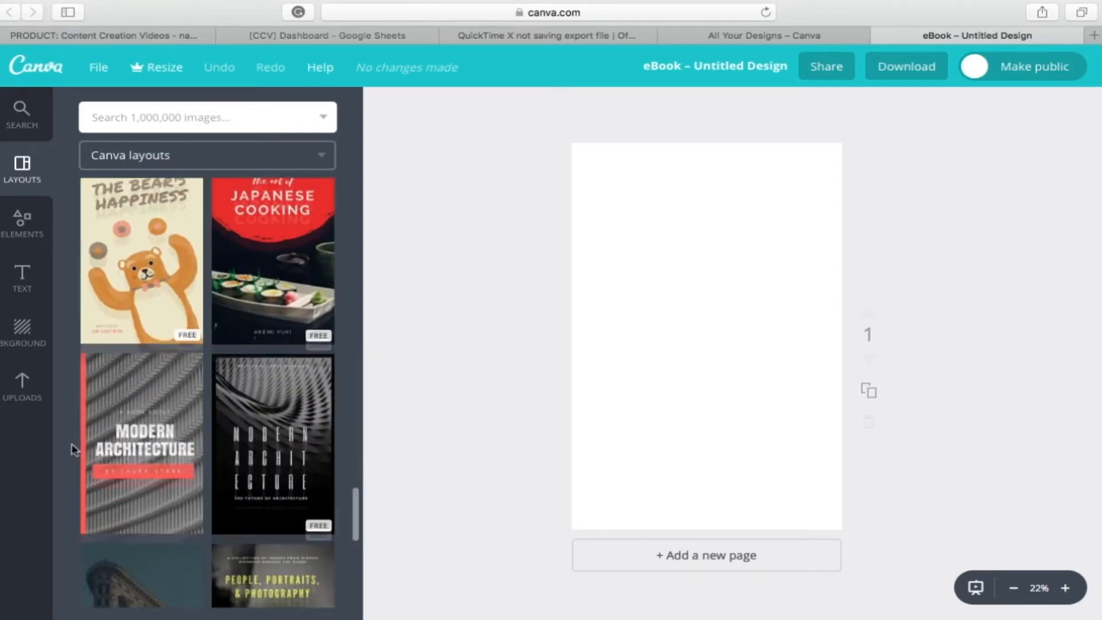
scroll(192, 415, "down", 12)
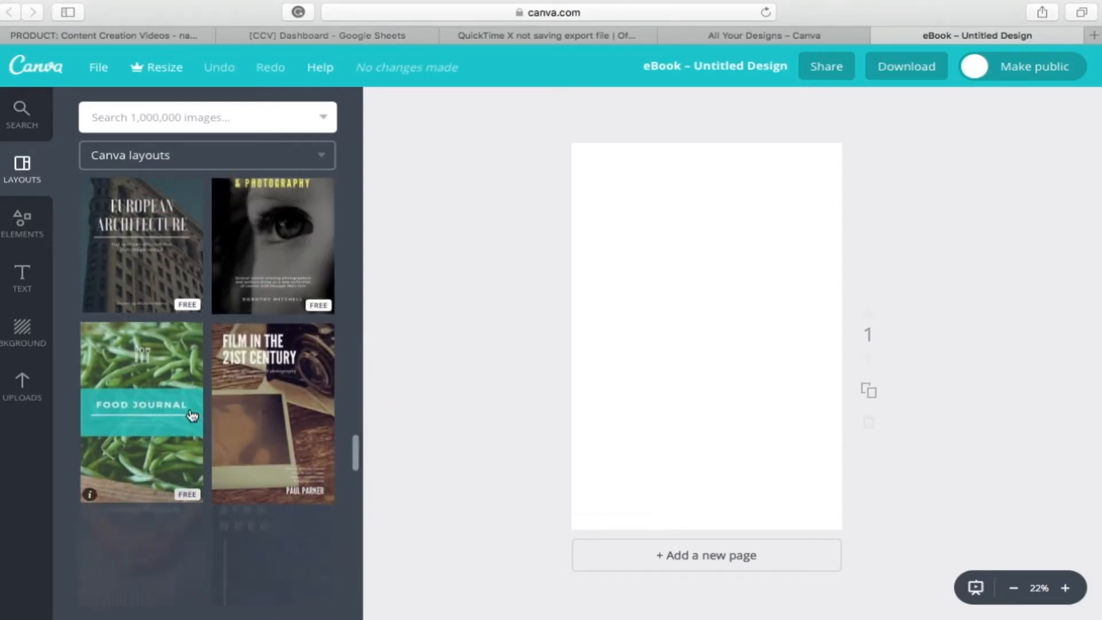
scroll(192, 415, "down", 4)
left_click(296, 382)
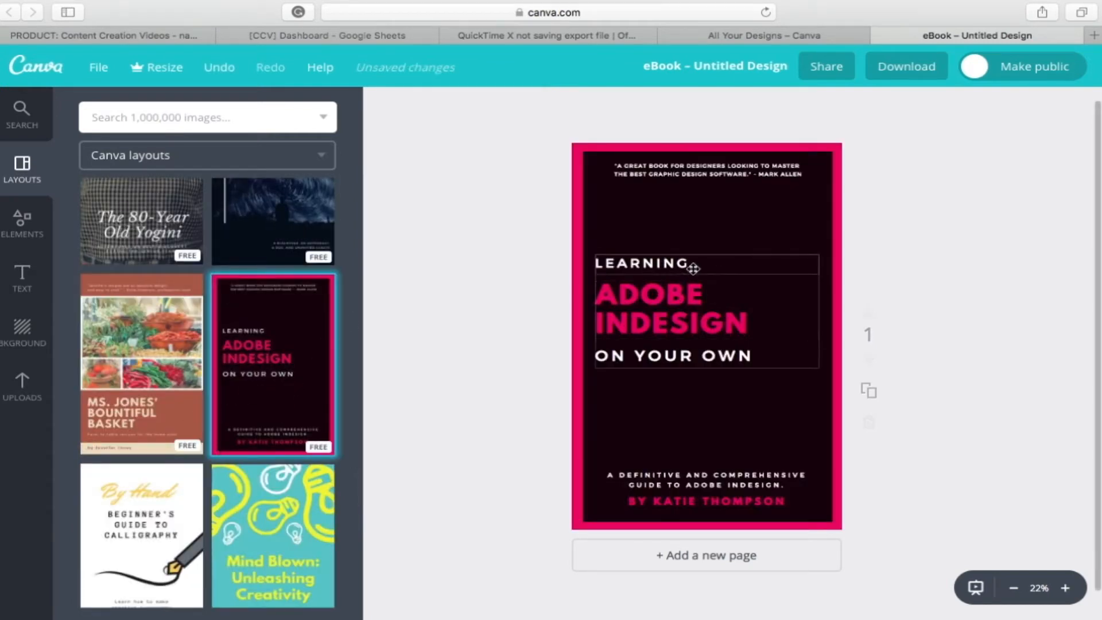
Step: Replace the word "LEARNING" above the cover title with "HOW TO"
left_click(693, 268)
double_click(693, 265)
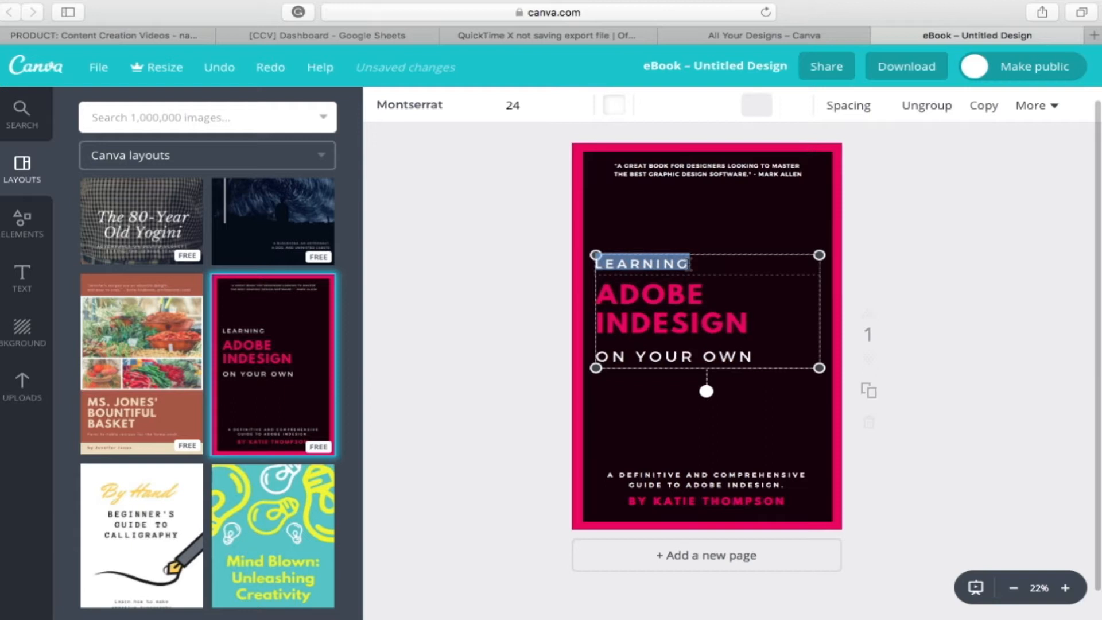
key("BackSpace")
type("HOW T")
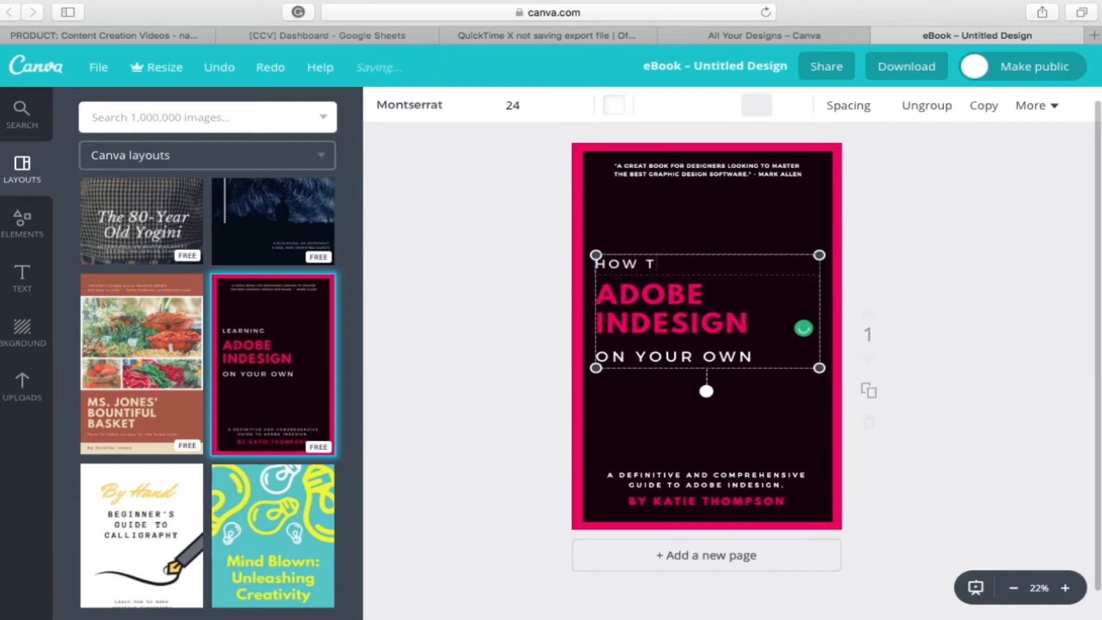
type("O")
Step: Replace the pink "ADOBE INDESIGN" title with "CREATE AN E-BOOK"
left_click(803, 328)
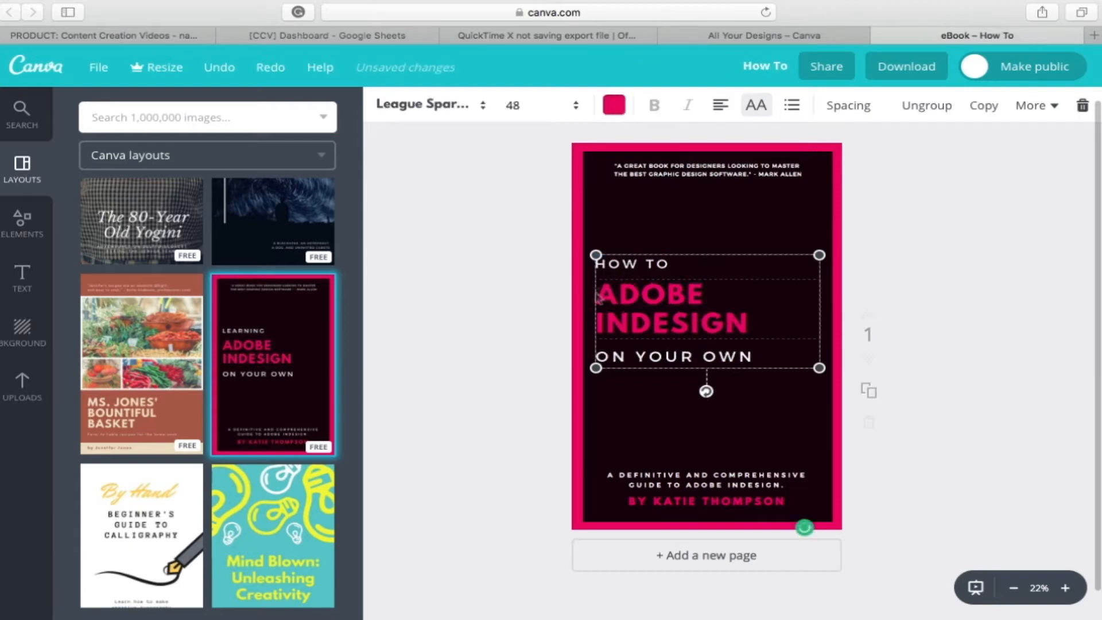
left_click_drag(599, 293, 797, 330)
key("BackSpace")
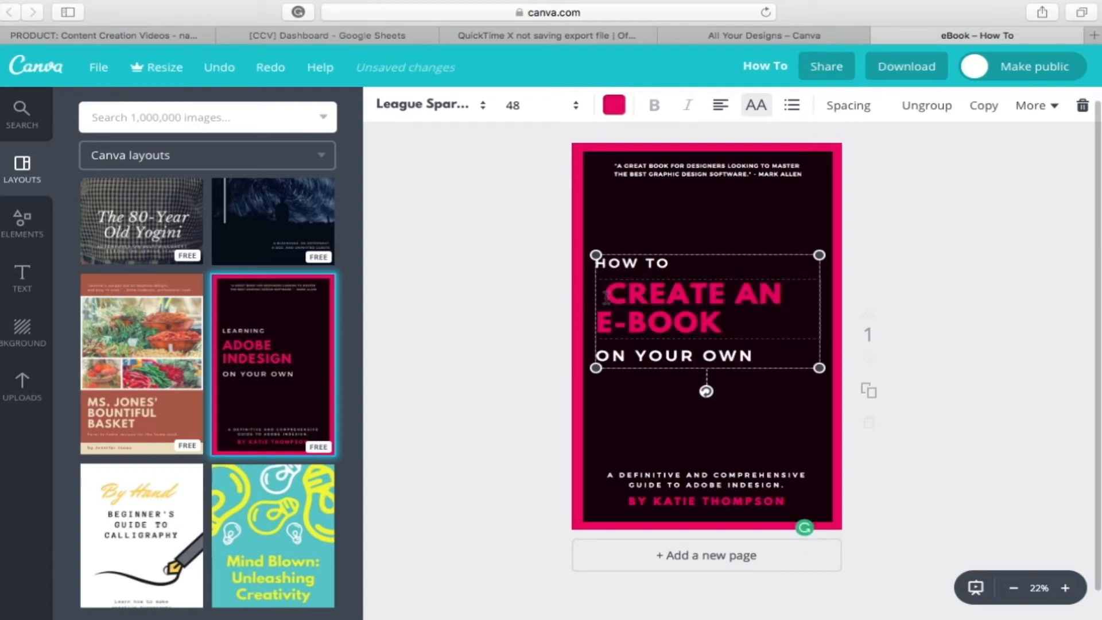
key("BackSpace")
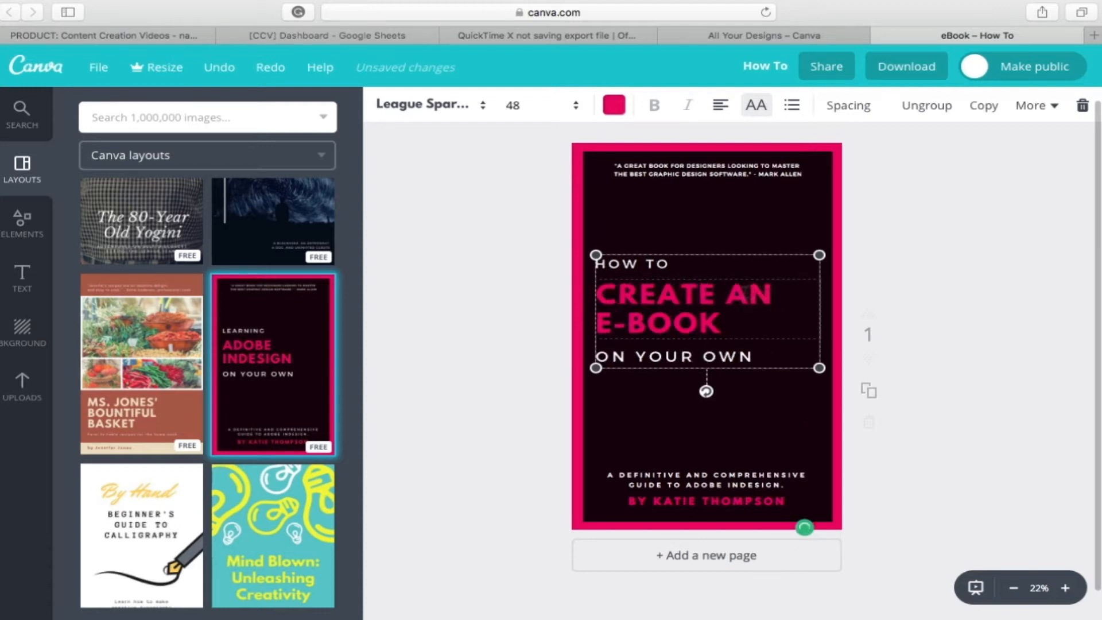
Step: Change the tagline near the cover's lower edge to read "A definitive and comprehensive guide to digital publishing"
left_click(684, 482)
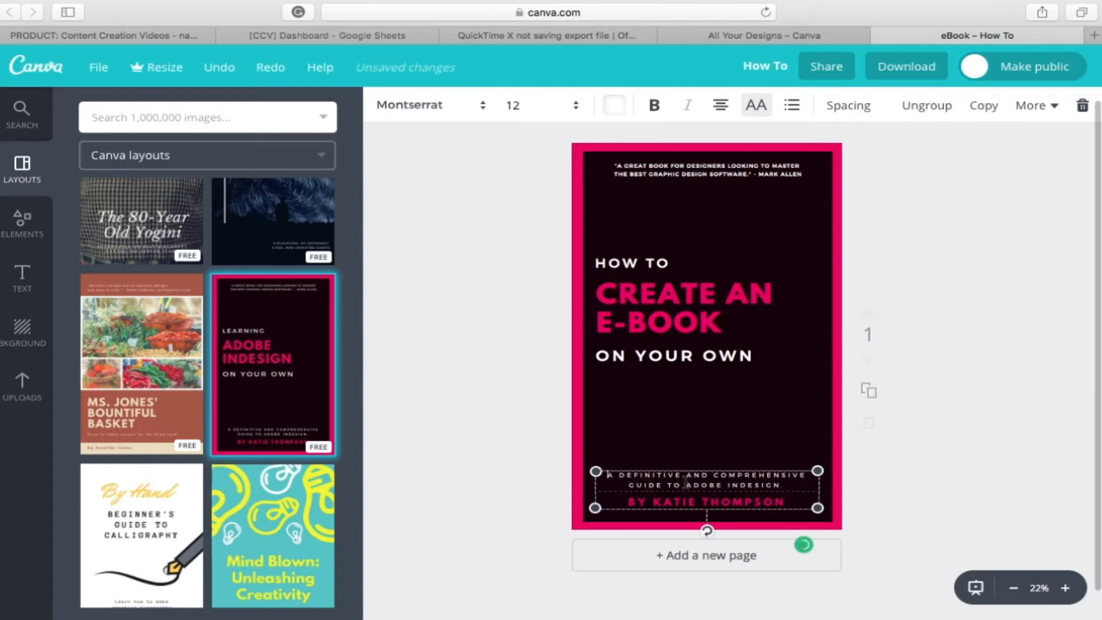
left_click_drag(688, 485, 782, 486)
key("BackSpace")
Step: Try the free blue zigzag pattern as the cover's background and undo the change
left_click(23, 278)
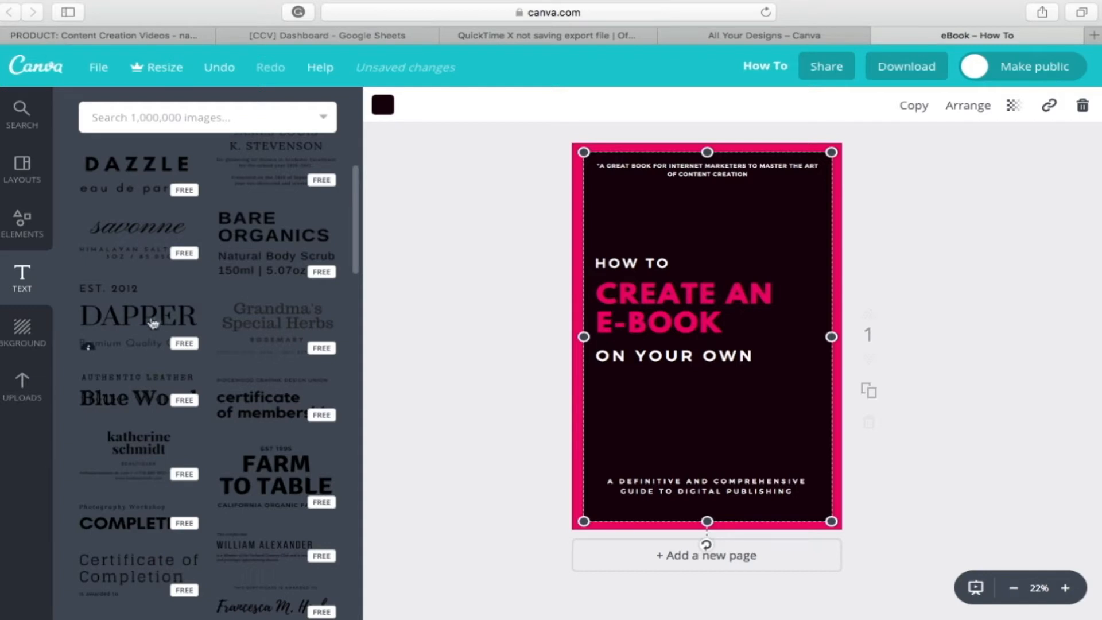
left_click(20, 335)
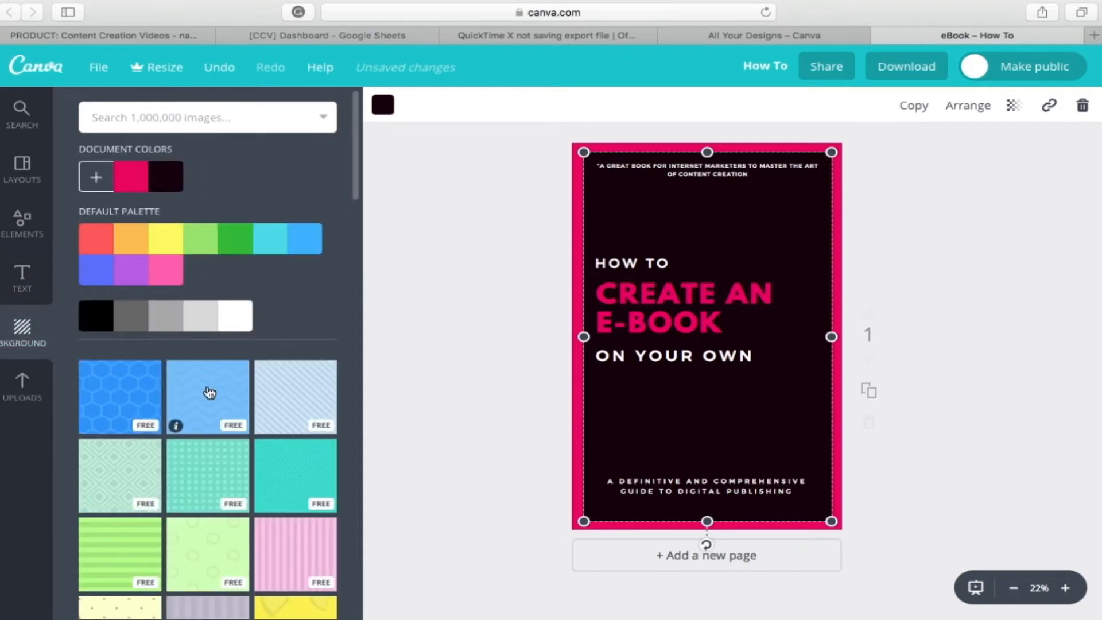
left_click(210, 392)
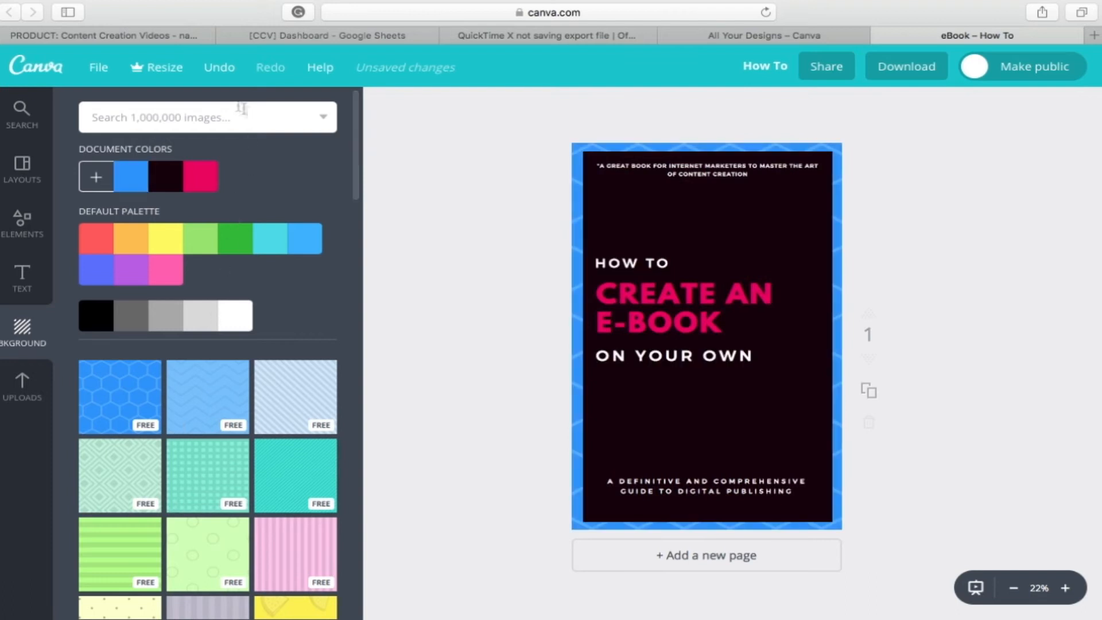
left_click(219, 69)
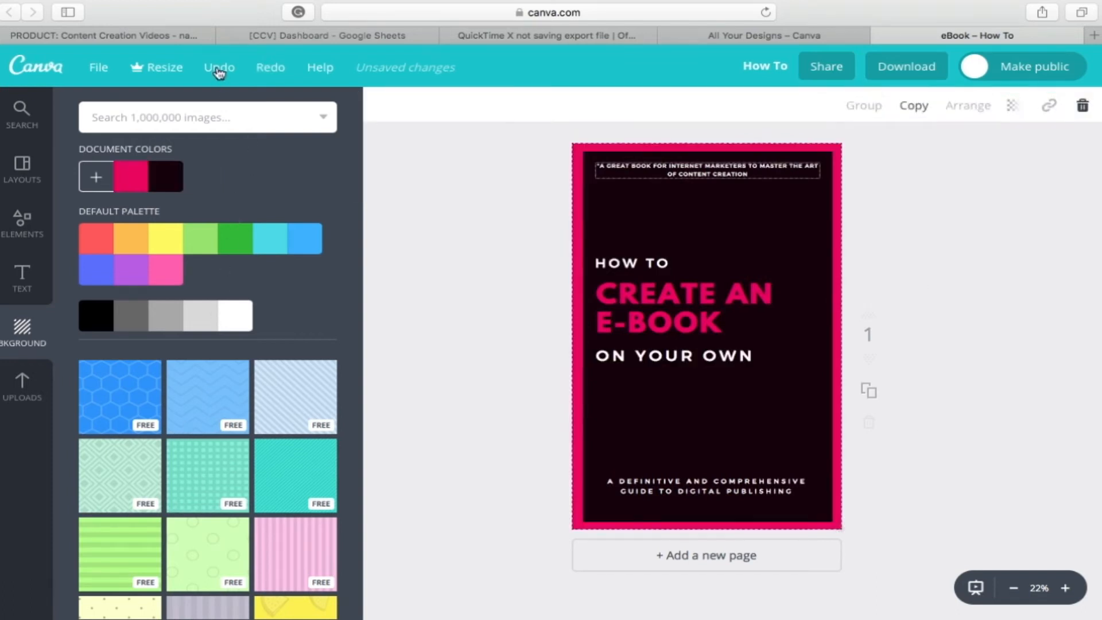
left_click(523, 200)
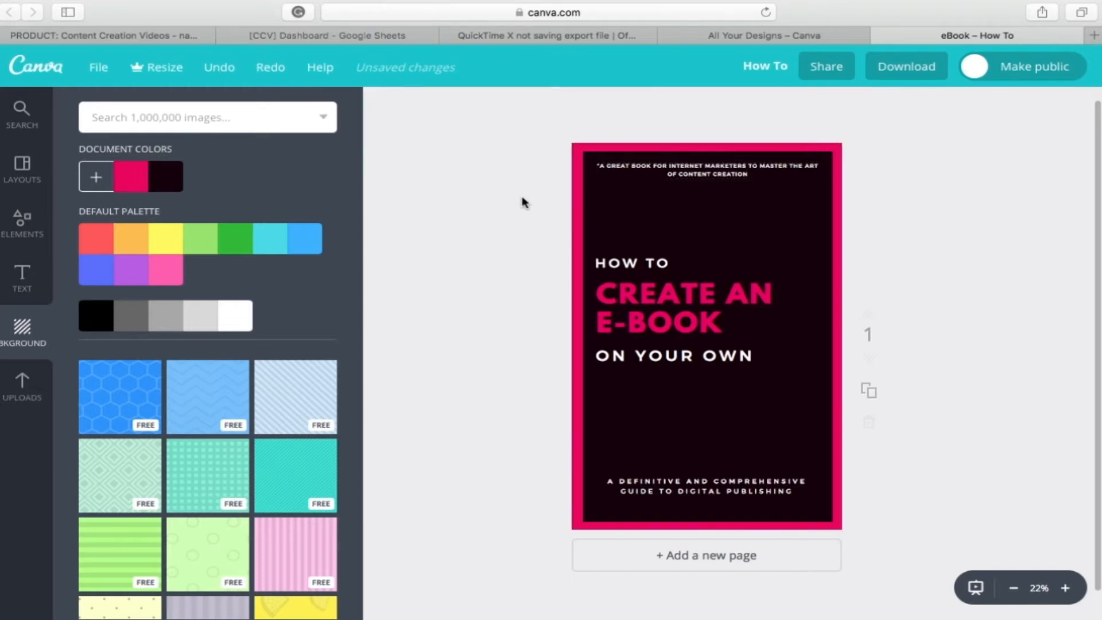
Step: Download the finished cover design as a PNG file
left_click(897, 72)
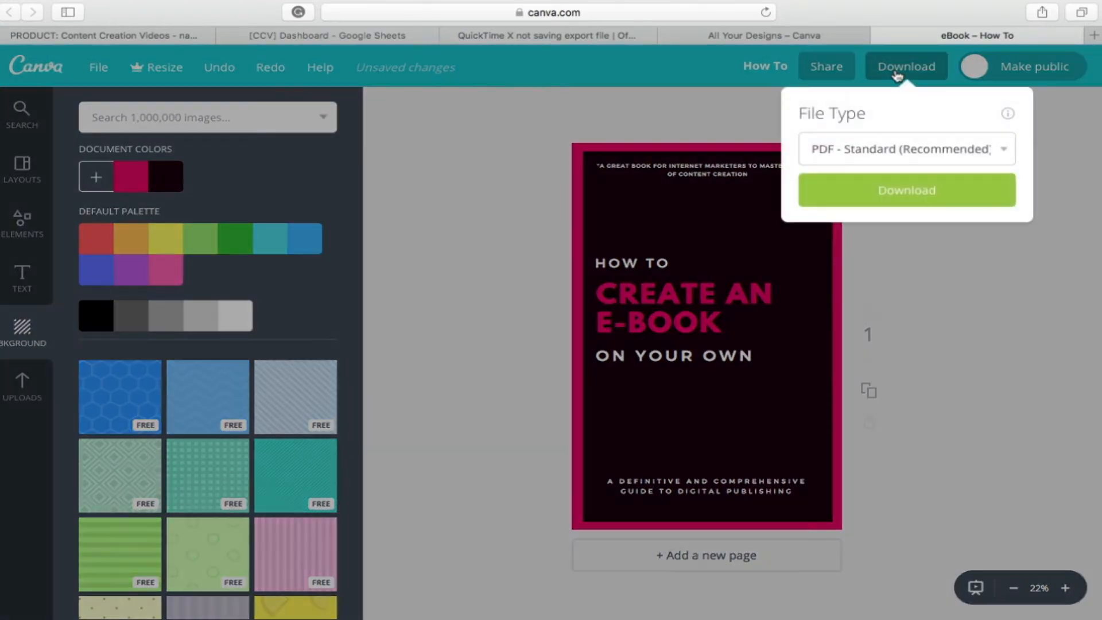
left_click(1003, 151)
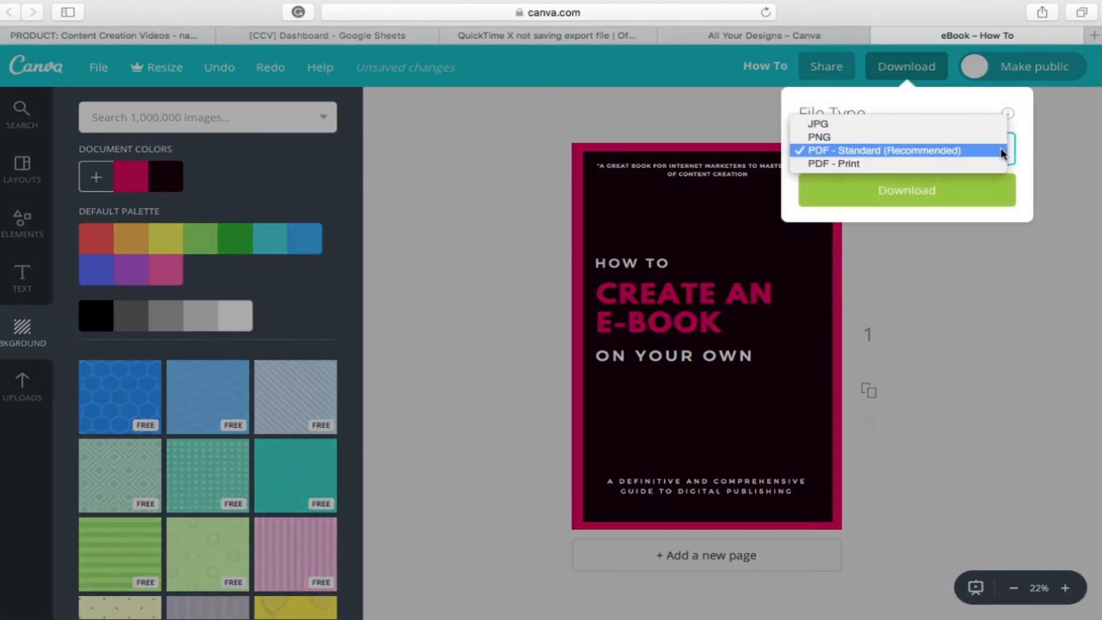
left_click(986, 137)
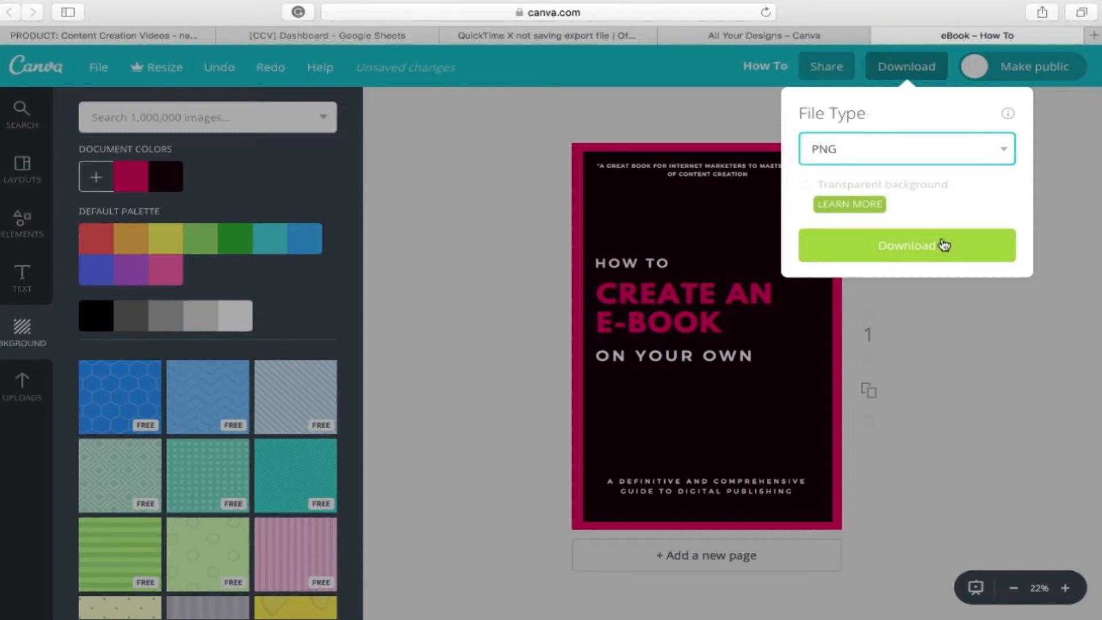
left_click(944, 245)
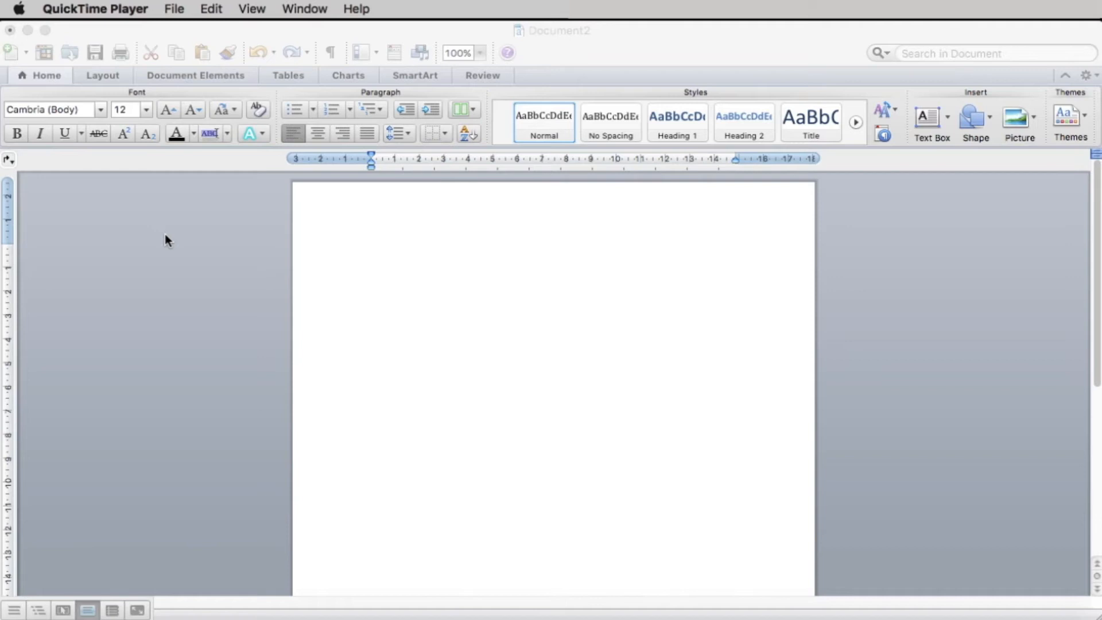
Step: Switch to Word and set the blank document's page size to A4, 21 cm x 29.7 cm
left_click(109, 79)
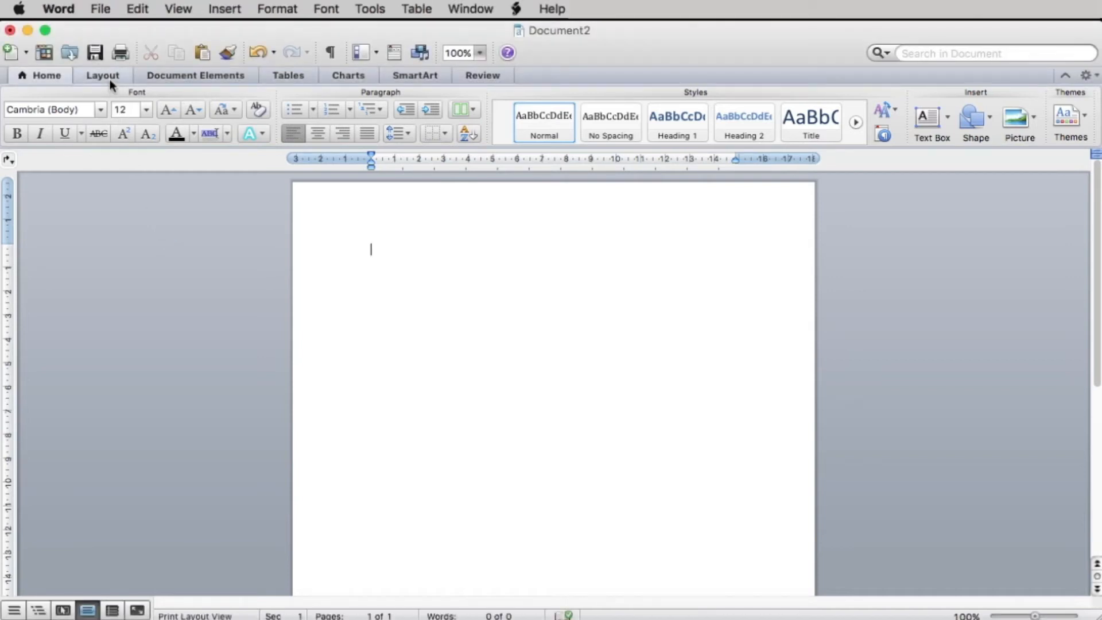
left_click(111, 82)
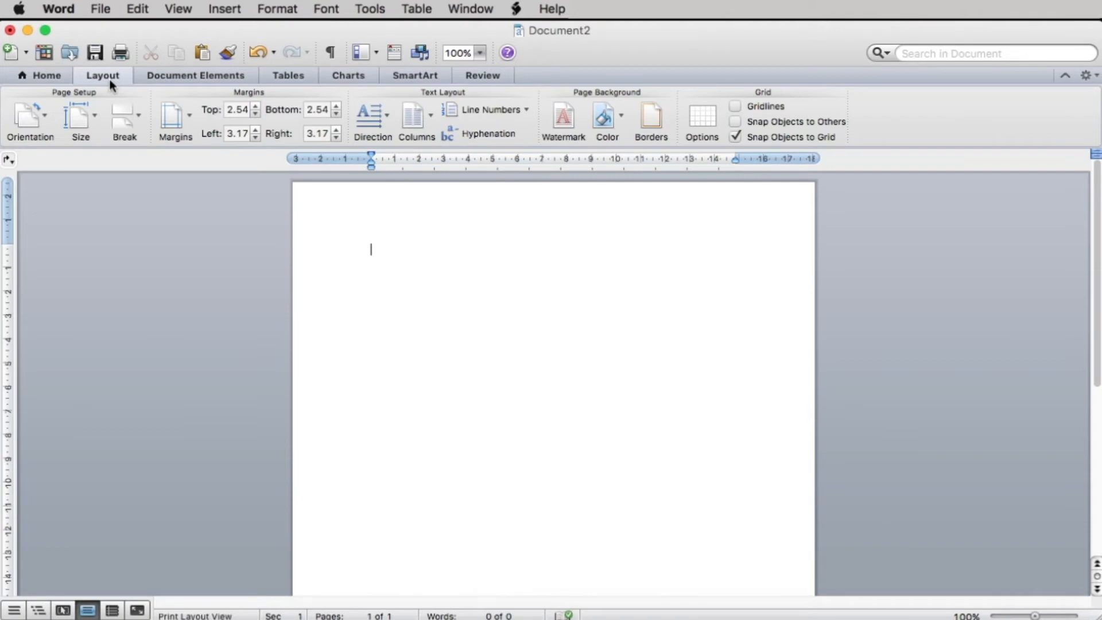
left_click(88, 120)
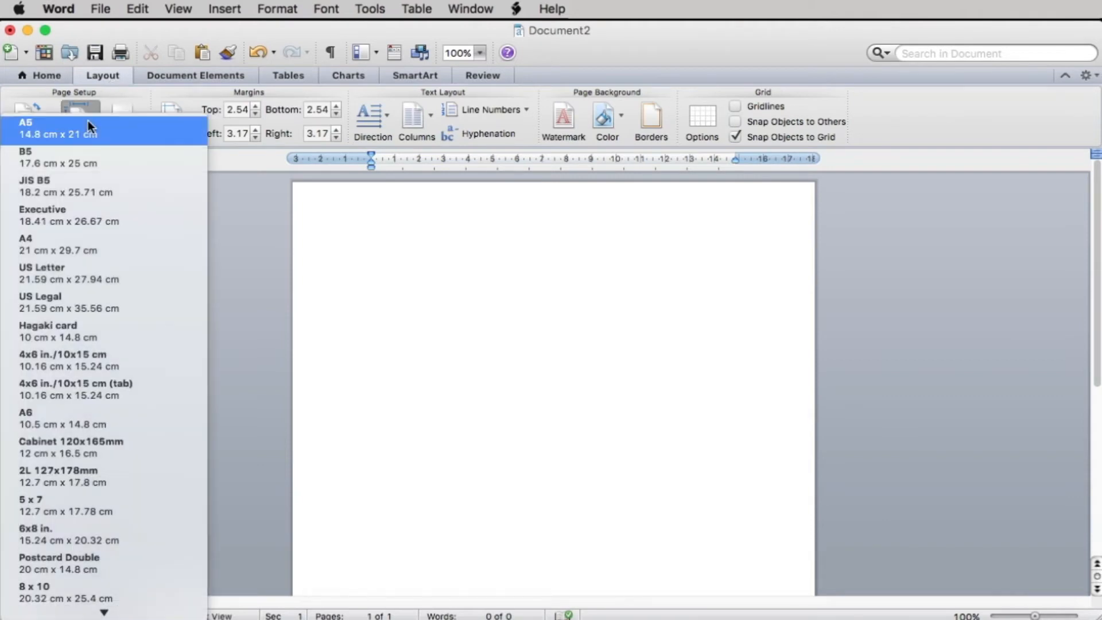
left_click(73, 254)
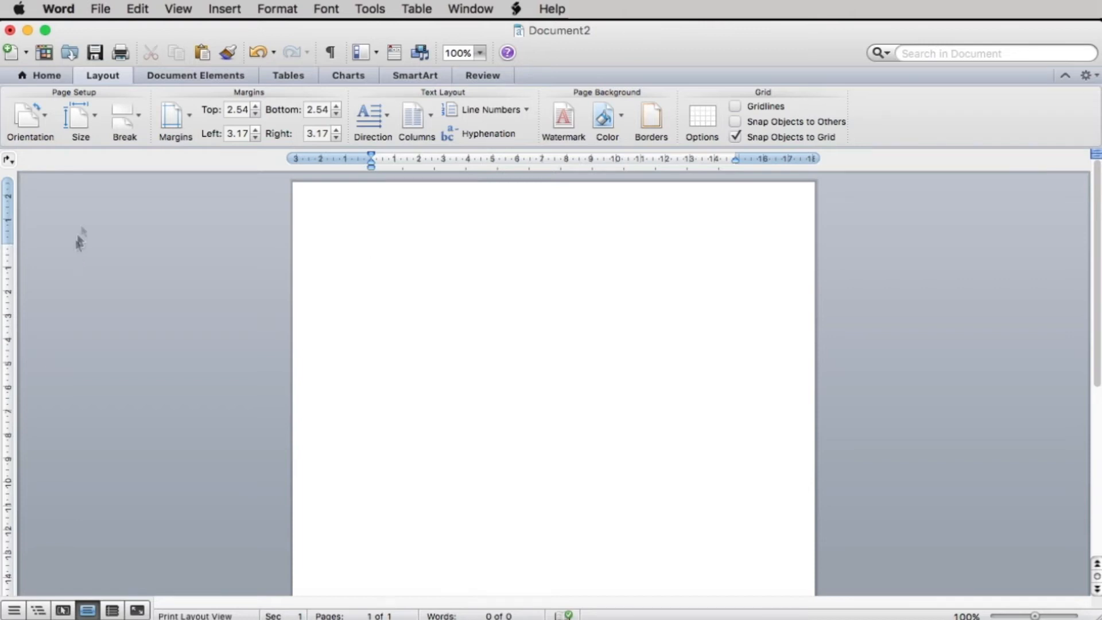
Step: Insert the picture file "How To Create Your e-Book.png" from the Desktop into the blank page
left_click(217, 12)
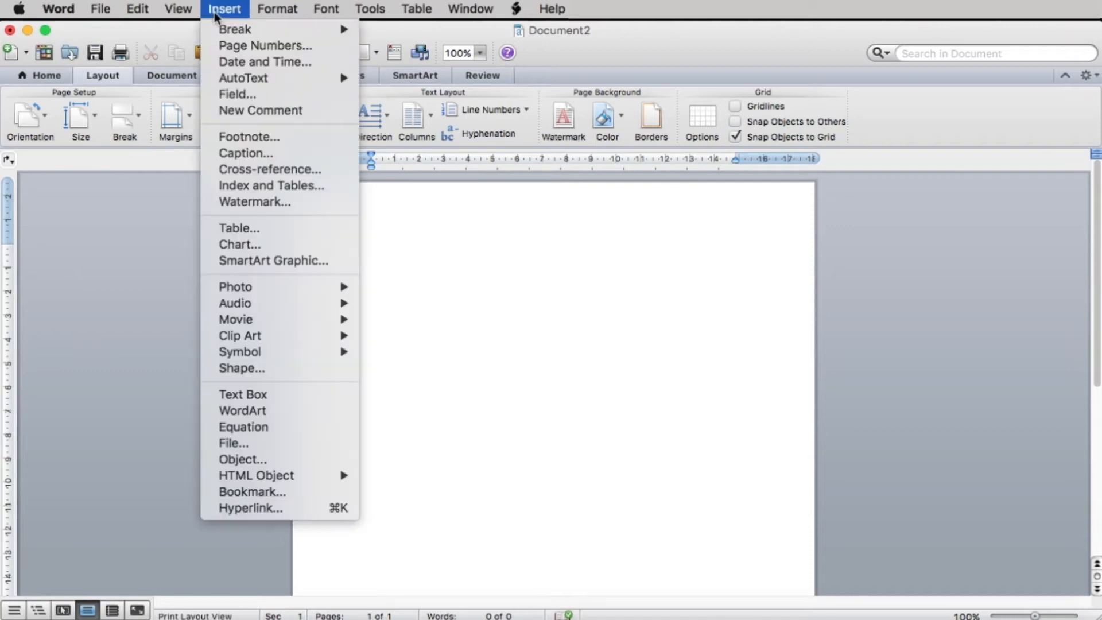
mouse_move(253, 287)
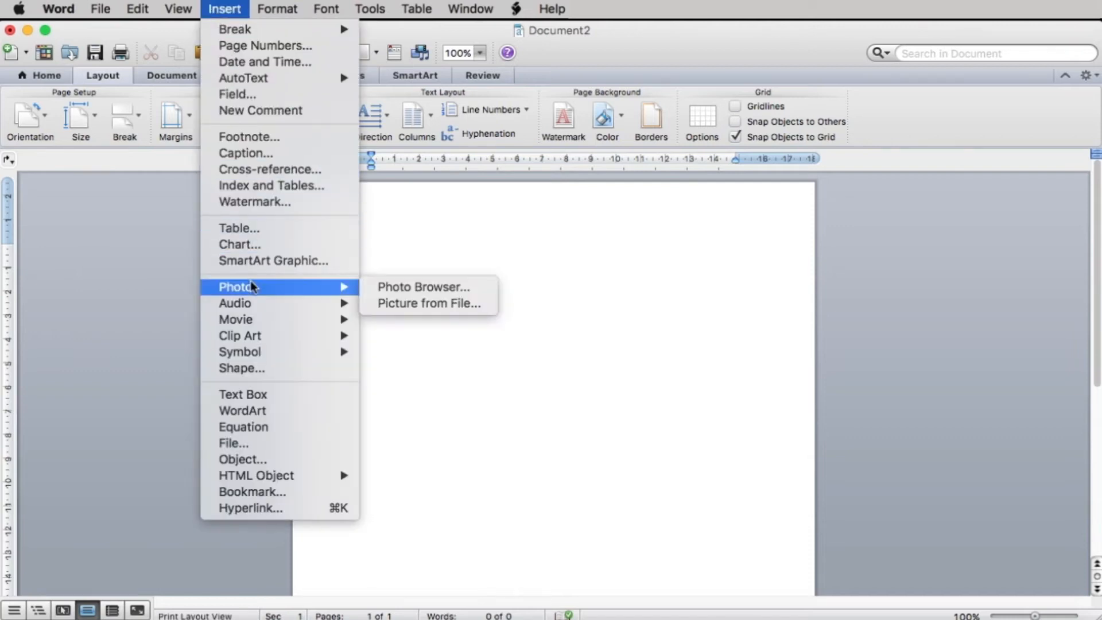
left_click(413, 308)
left_click(310, 205)
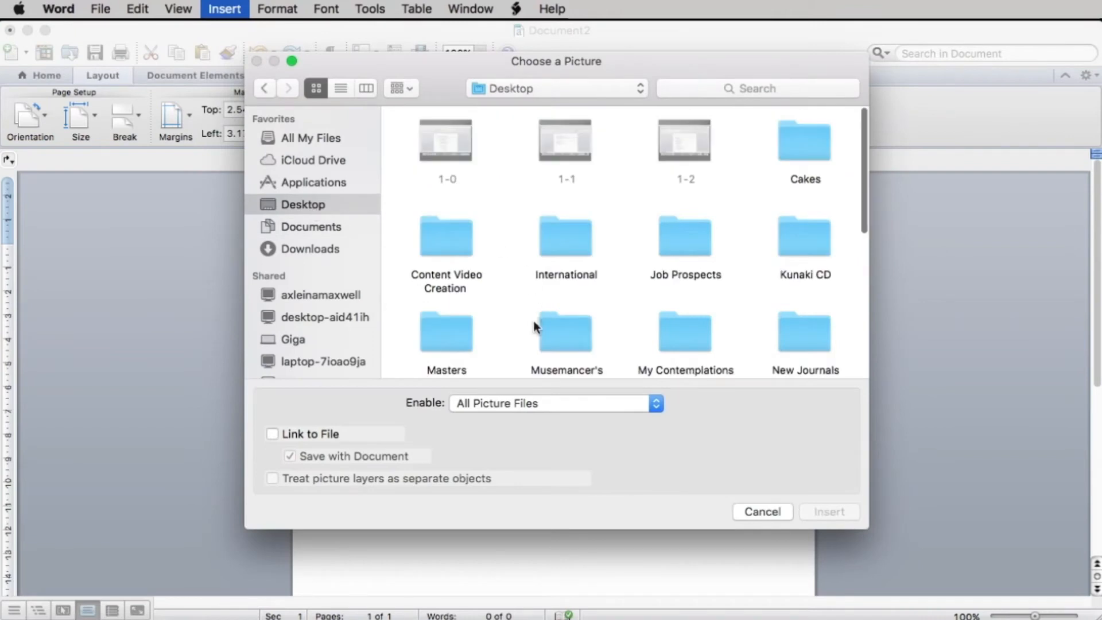
scroll(533, 318, "down", 10)
left_click(459, 316)
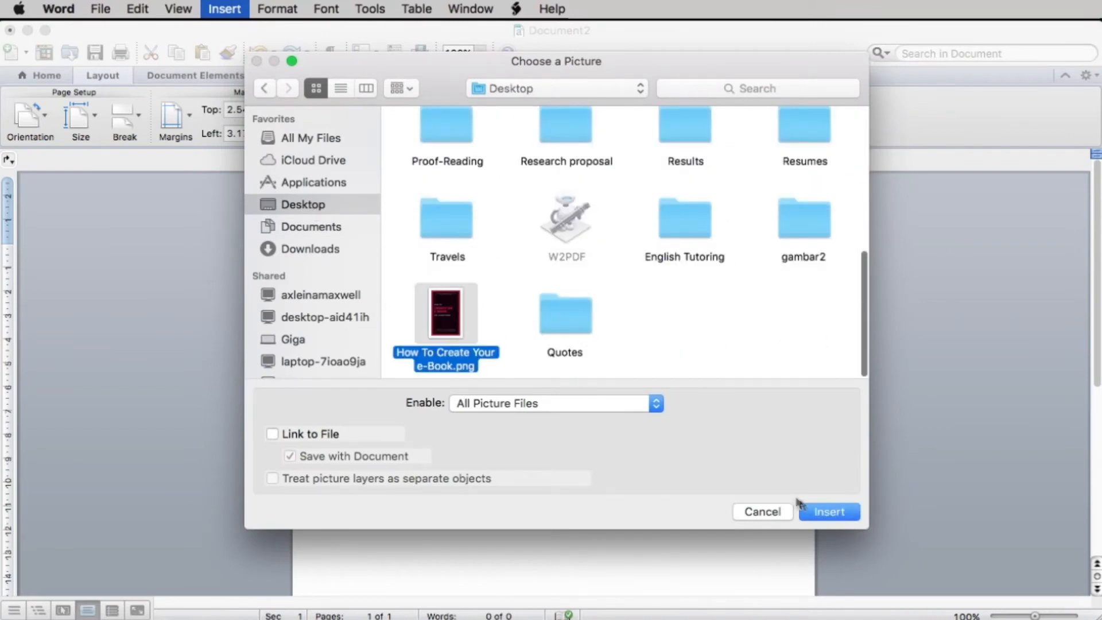
left_click(813, 512)
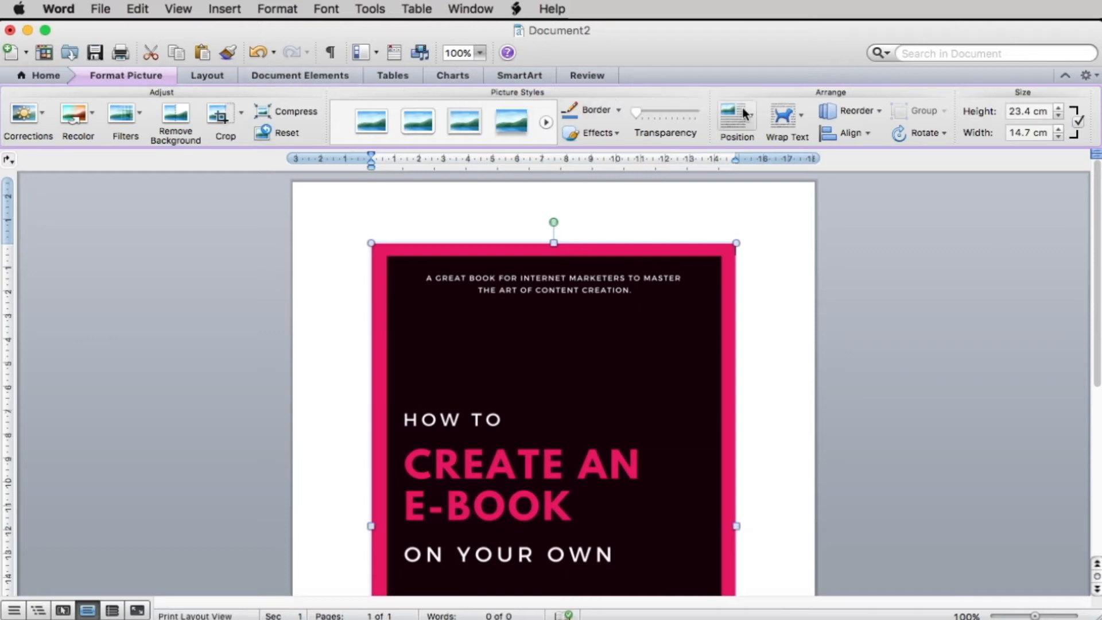
Step: Set the cover picture's text wrapping to Behind Text and its height to 29.7 cm
left_click(781, 118)
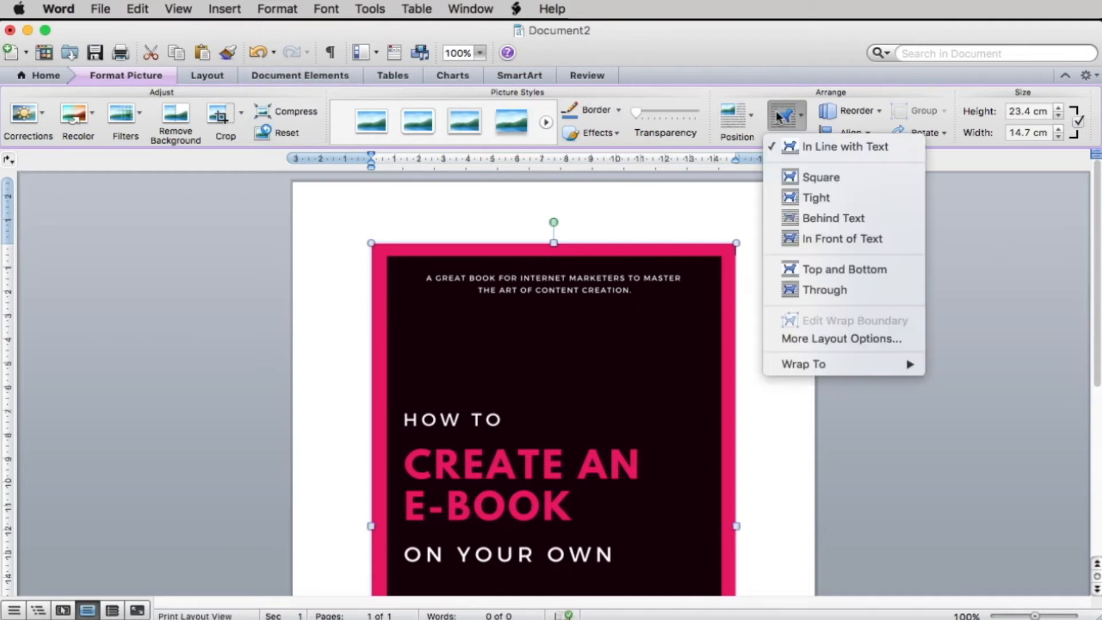
left_click(810, 220)
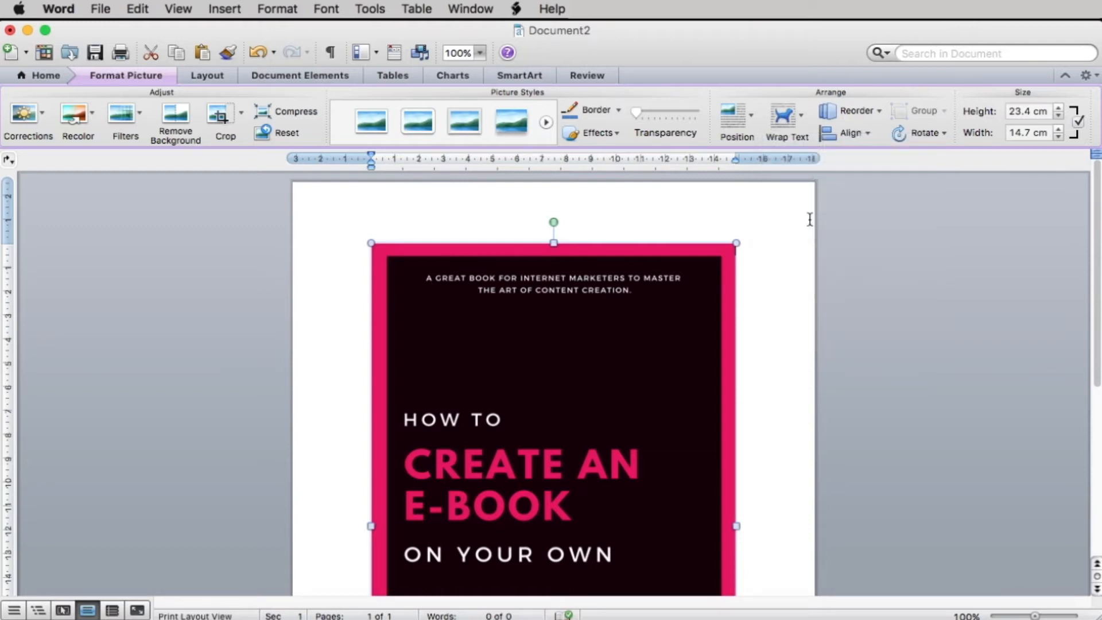
left_click(1029, 109)
key("BackSpace")
key("BackSpace")
key("BackSpace")
type("9.7")
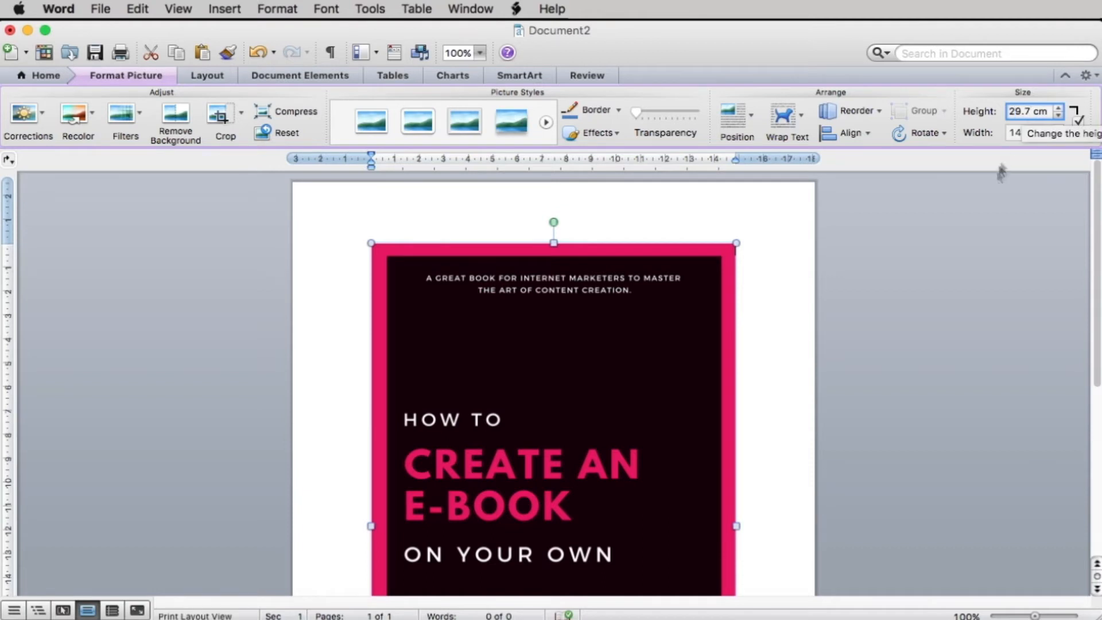
key("Return")
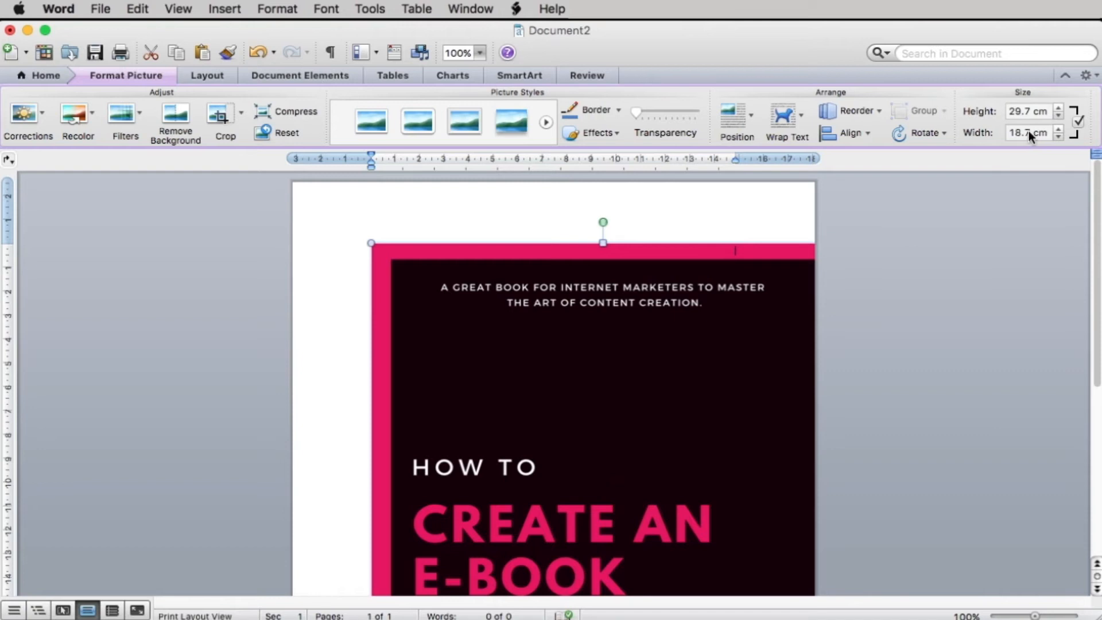
Step: Set the cover picture's width to 21 cm and align the picture with the page's upper-left corner
left_click(1029, 131)
key("BackSpace")
key("BackSpace")
key("BackSpace")
key("BackSpace")
type("21")
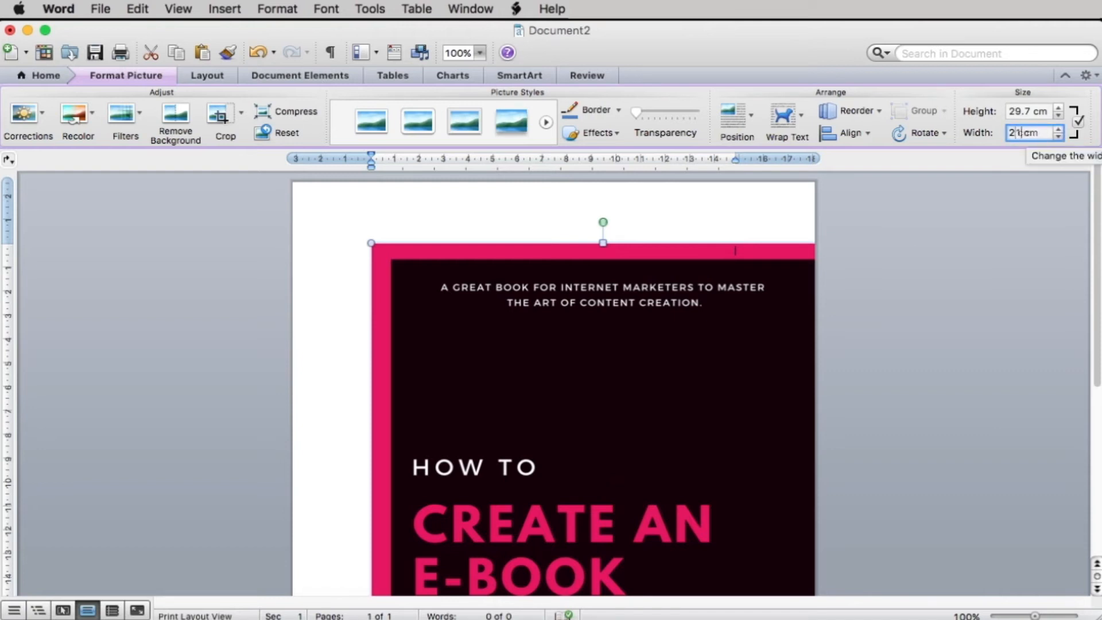
key("Return")
left_click_drag(579, 366, 514, 309)
scroll(513, 308, "down", 6)
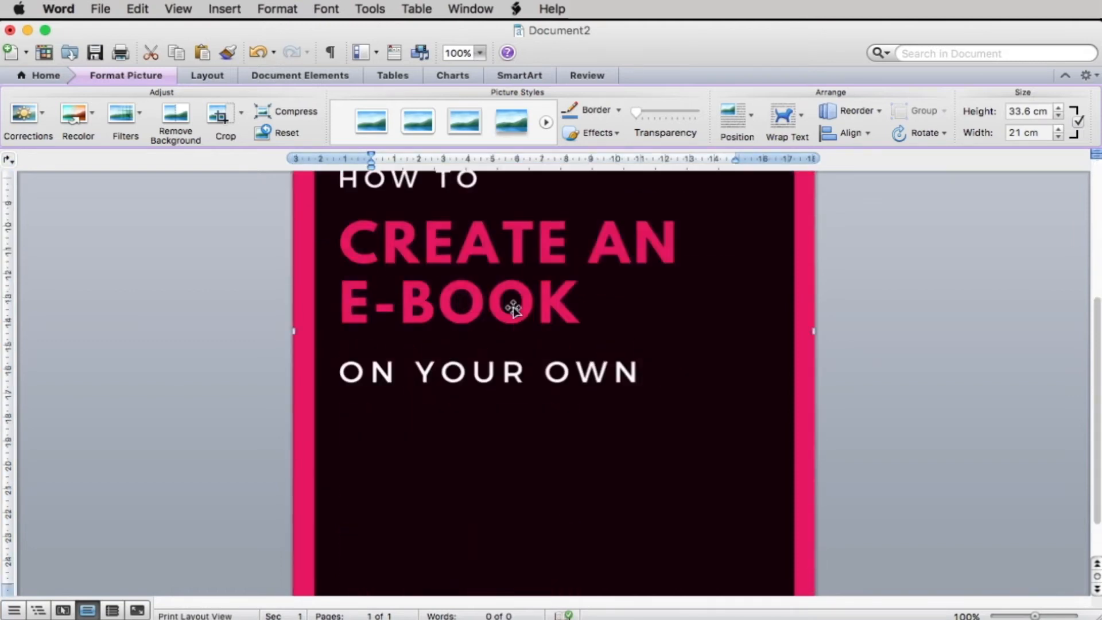
scroll(513, 309, "up", 6)
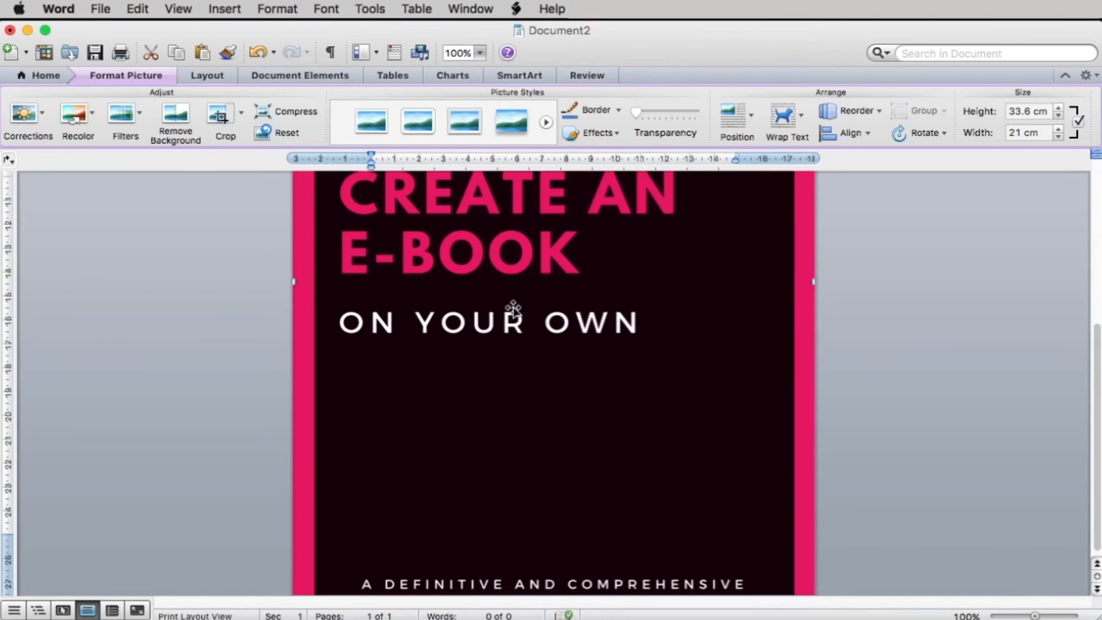
Step: Set the cover picture's height to 33.6 cm
left_click(1030, 112)
key("BackSpace")
key("BackSpace")
key("BackSpace")
key("BackSpace")
type("2")
key("BackSpace")
type("33.6")
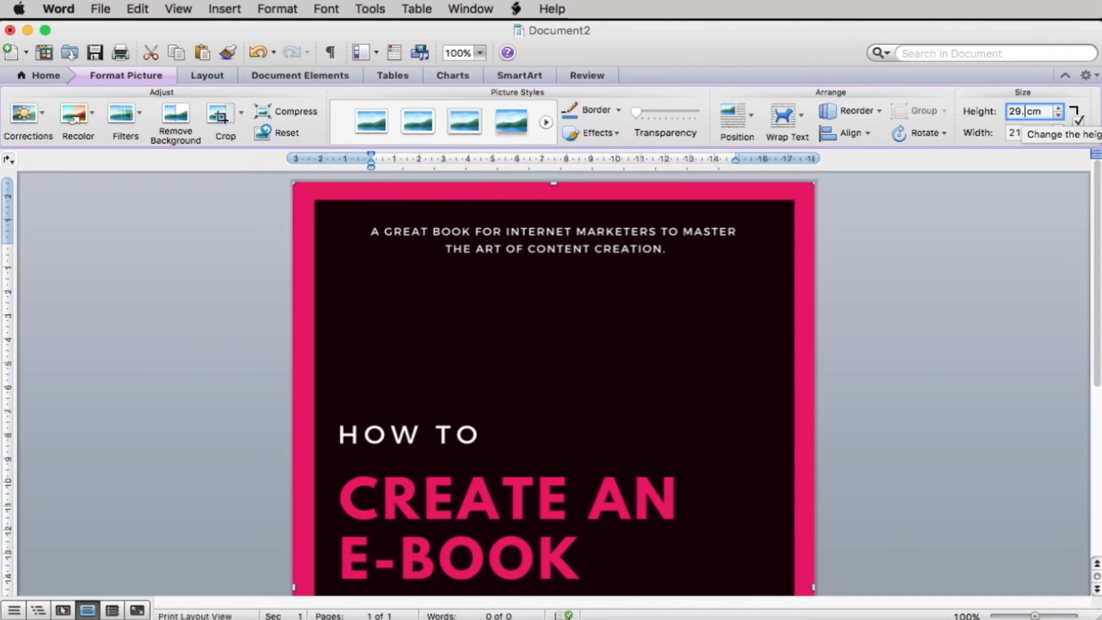
key("Return")
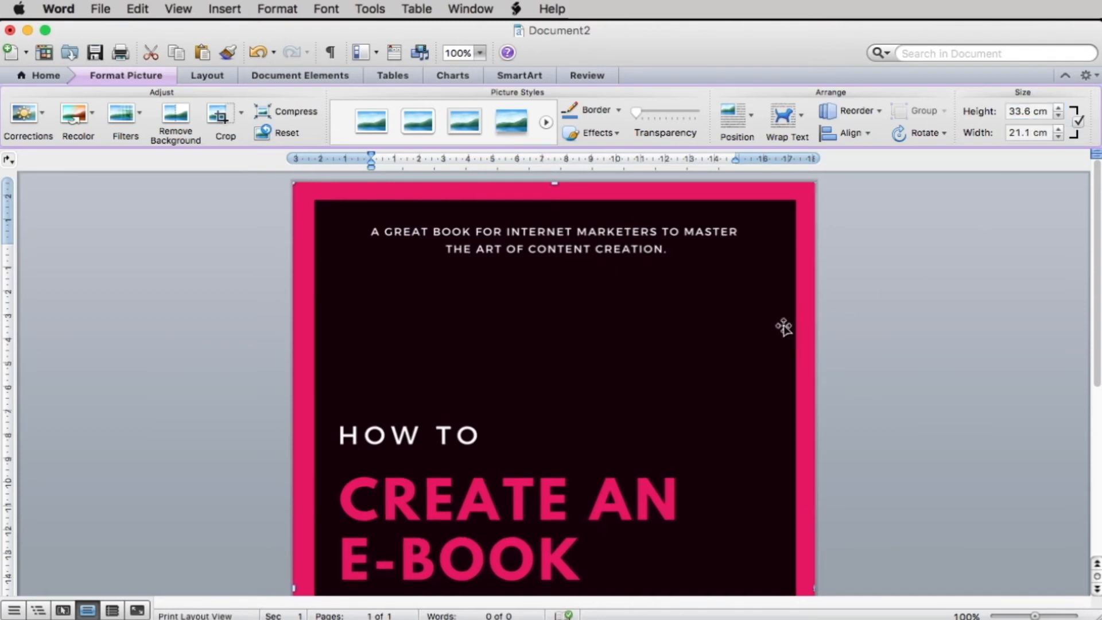
Step: Set the cover picture's height to 29.7 cm and stretch its right edge to the page's edge, about 21 cm wide
left_click(1030, 106)
key("BackSpace")
key("BackSpace")
key("BackSpace")
key("BackSpace")
type("29.7")
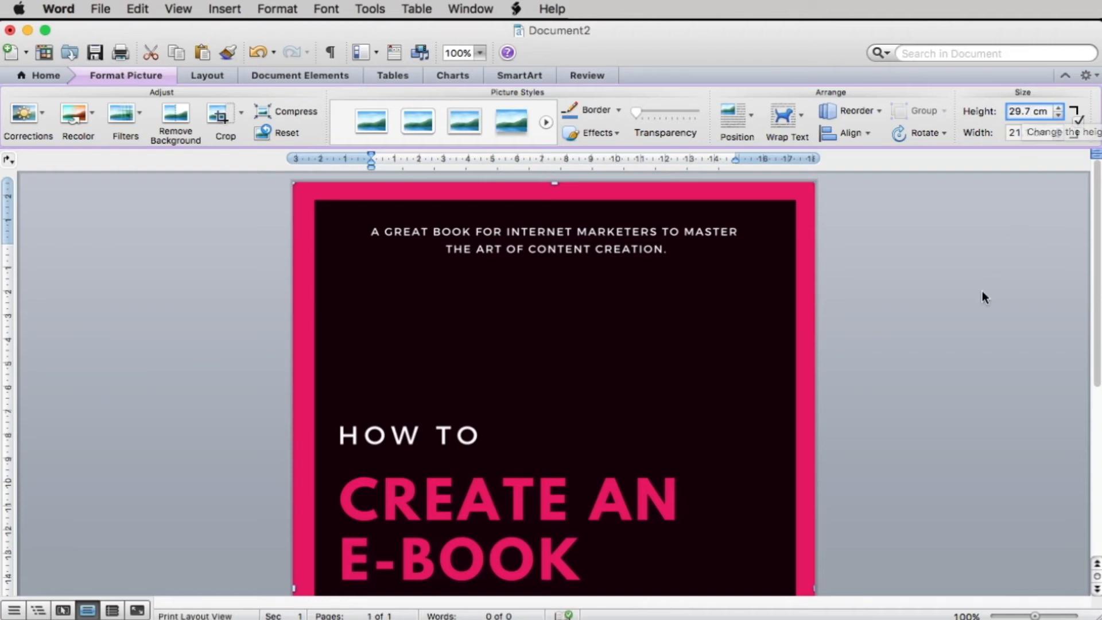
key("Return")
left_click_drag(756, 540, 815, 536)
left_click(712, 538)
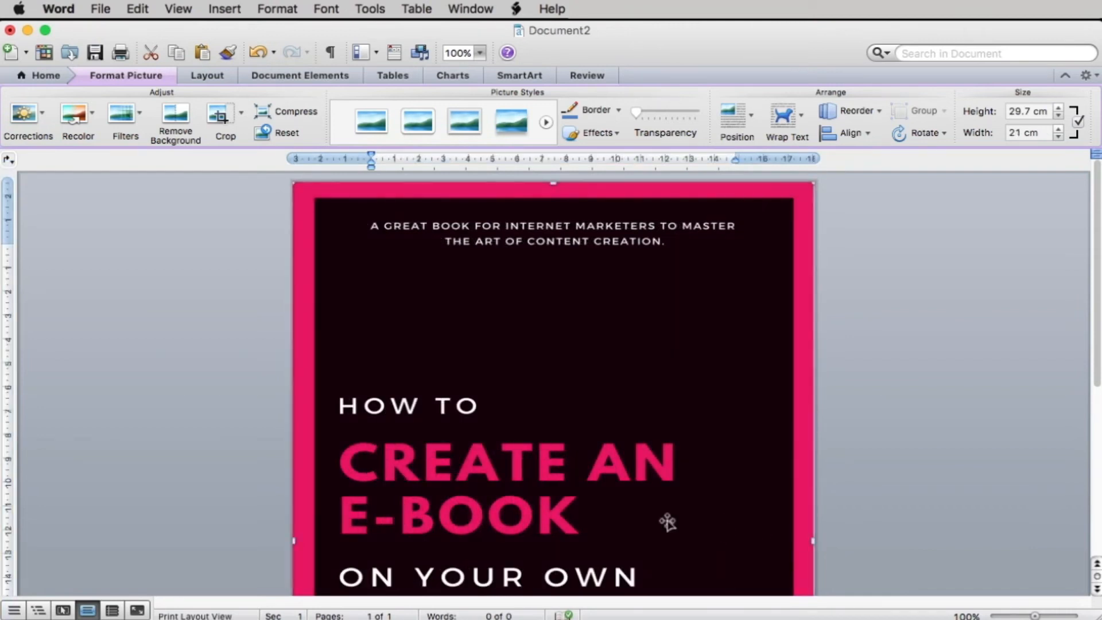
Step: Check the cover picture's lower edge against the page and extend its right edge slightly to fill the page width
scroll(665, 522, "down", 10)
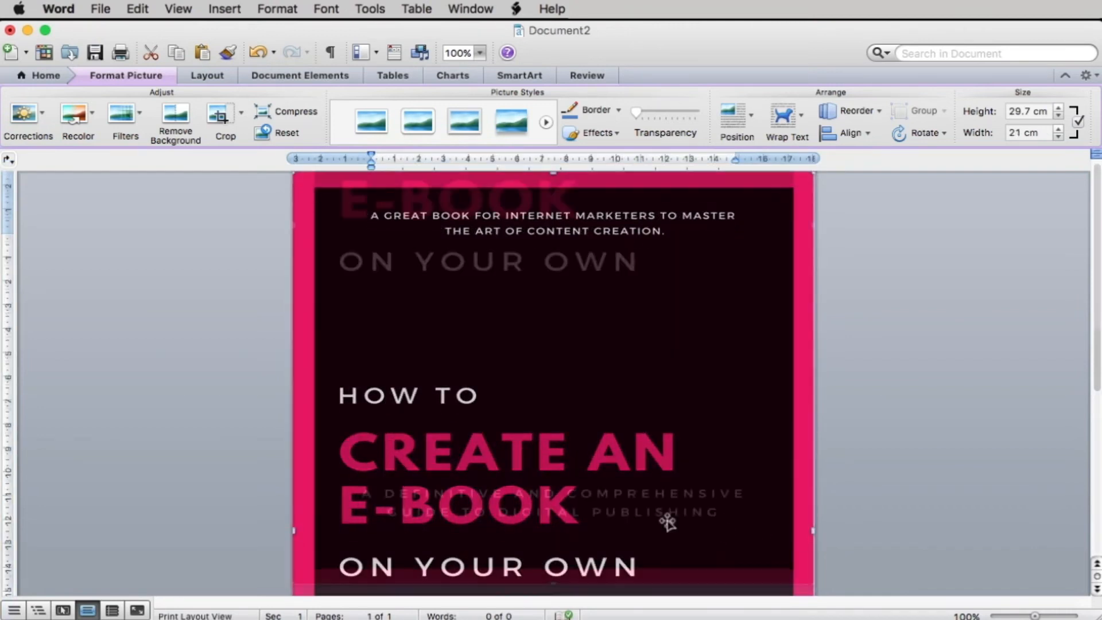
left_click(553, 589)
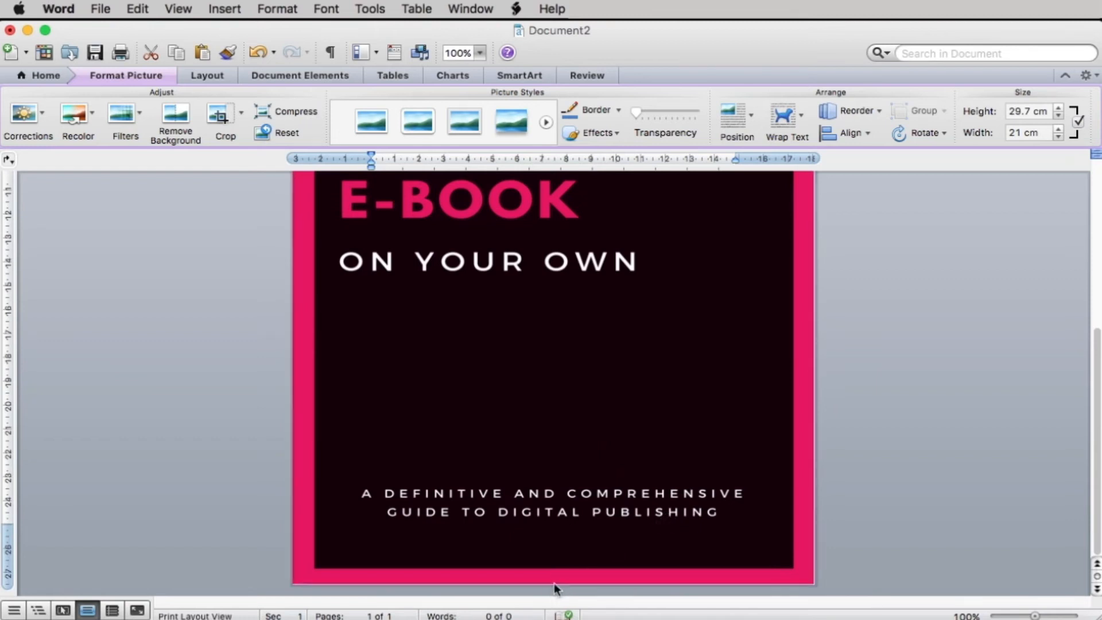
left_click(611, 526)
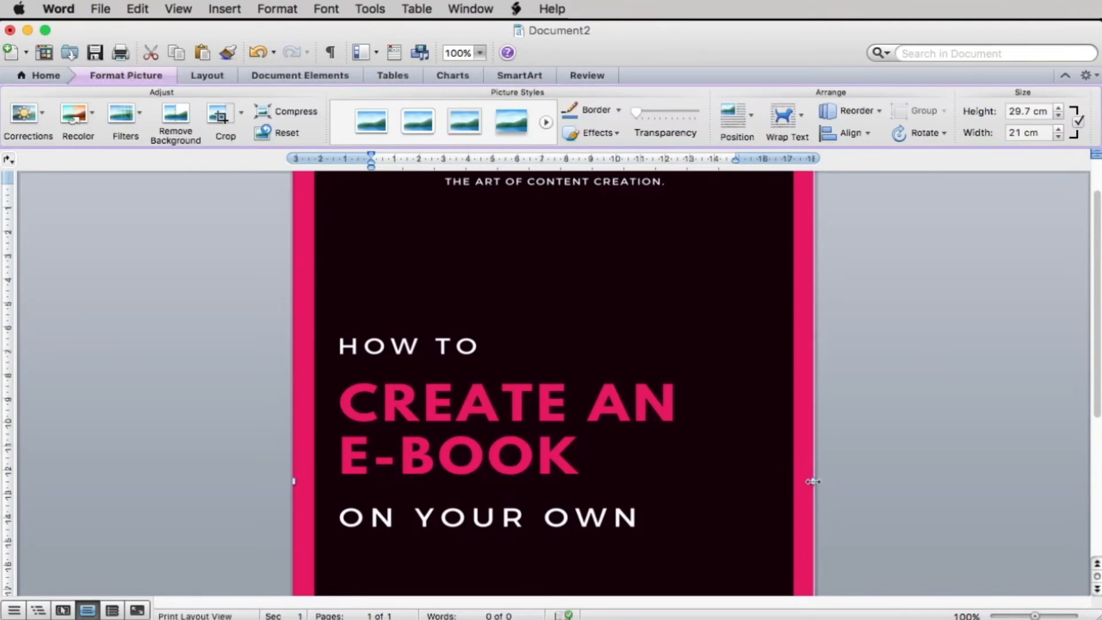
left_click_drag(812, 481, 820, 484)
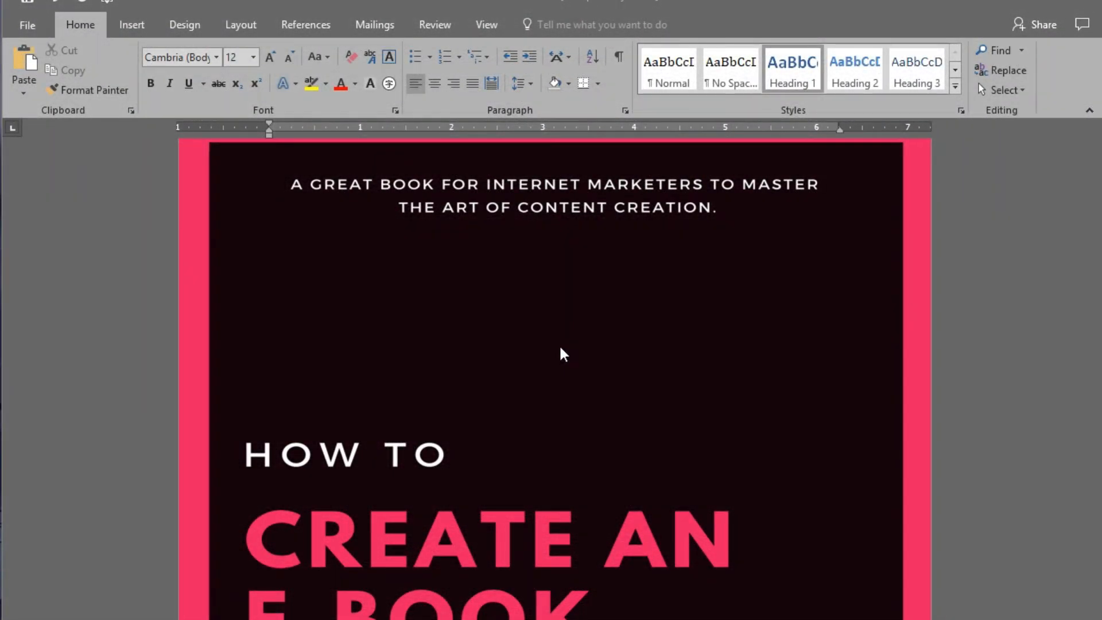
Step: Start exporting the e-book as a PDF document and choose the Desktop as the destination folder
scroll(560, 348, "down", 3)
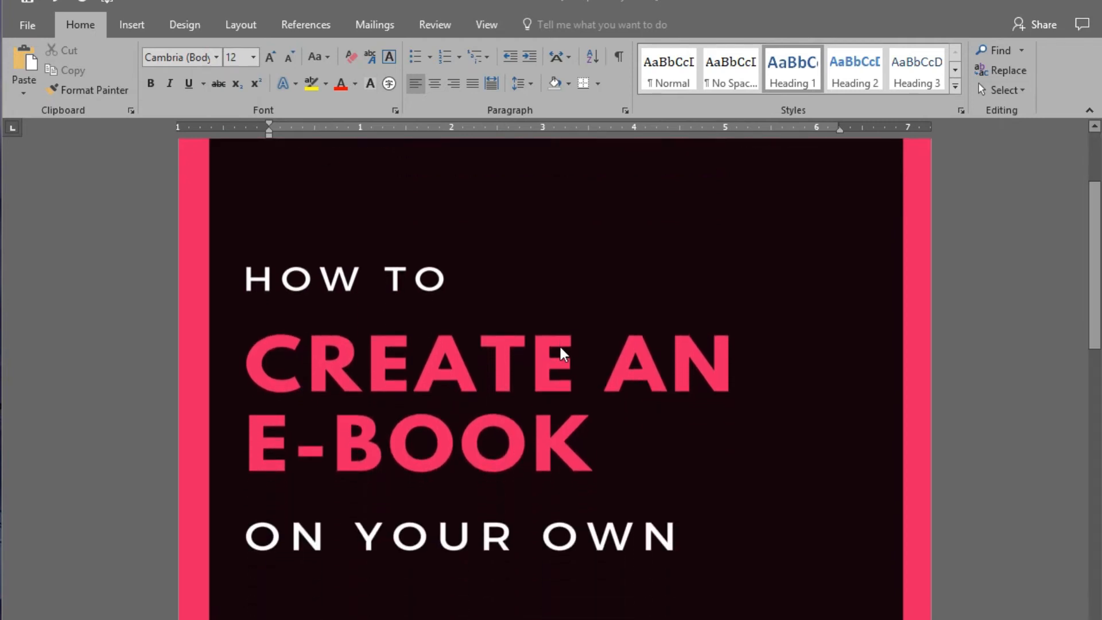
scroll(560, 347, "down", 3)
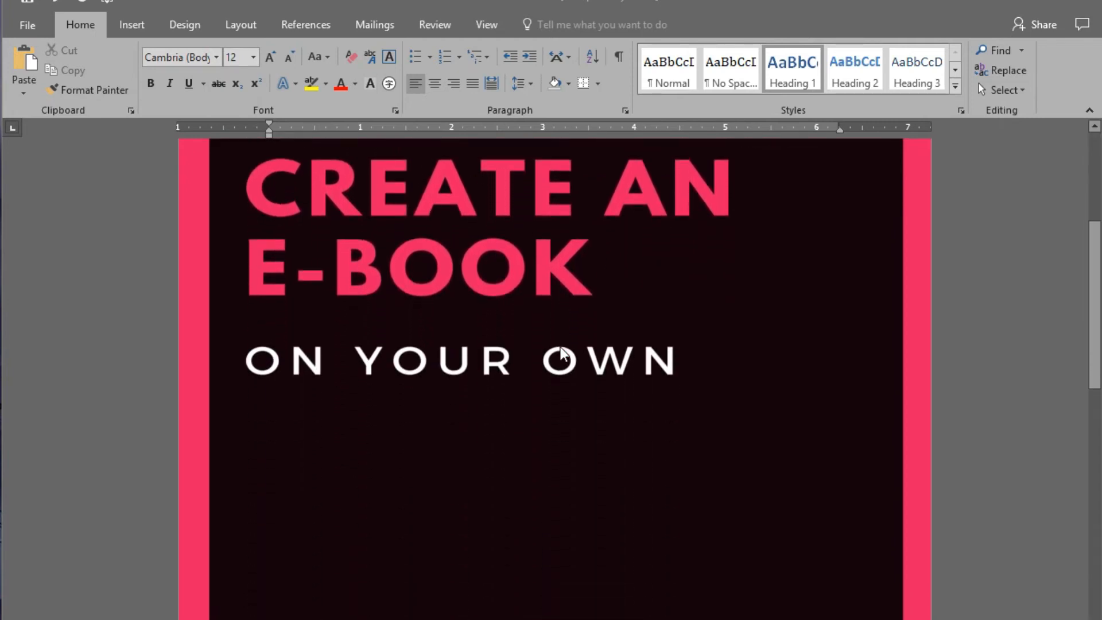
scroll(561, 351, "up", 4)
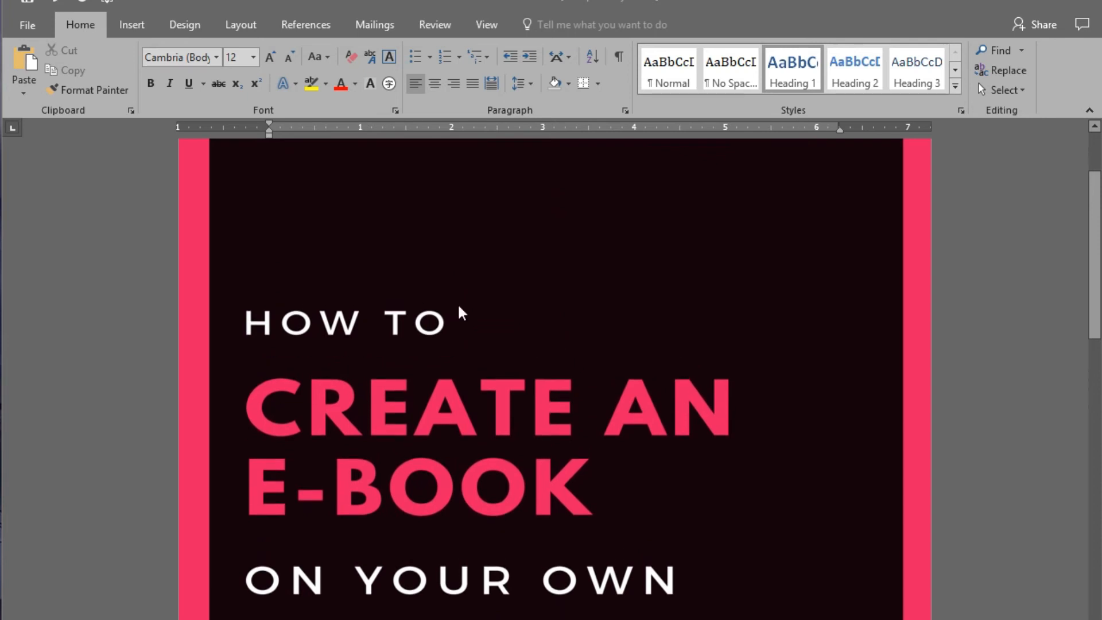
left_click(27, 25)
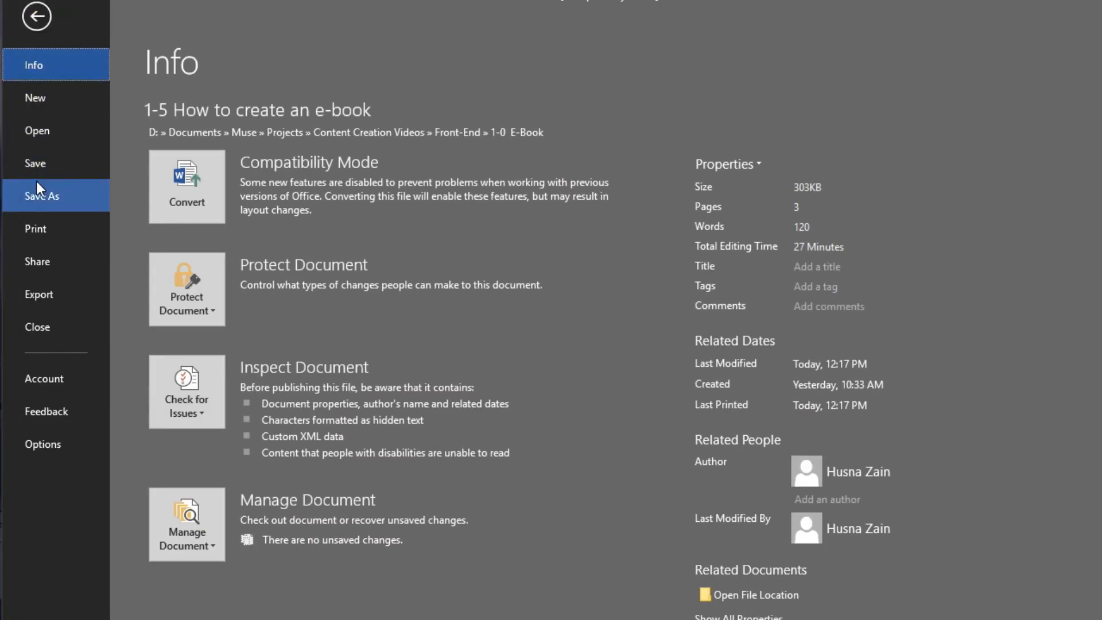
left_click(63, 302)
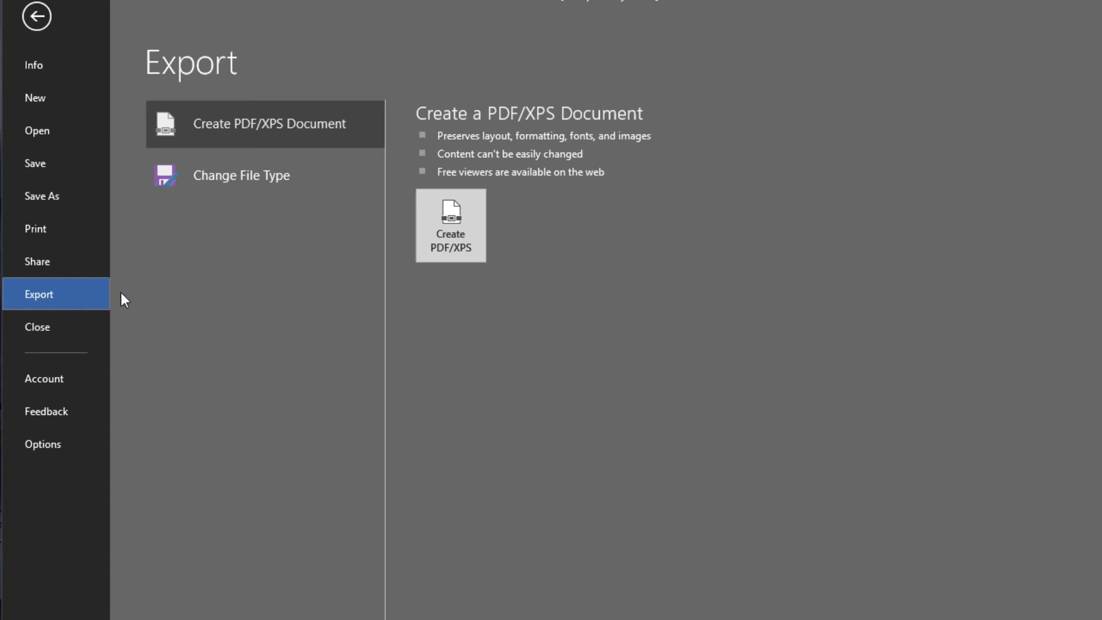
left_click(444, 249)
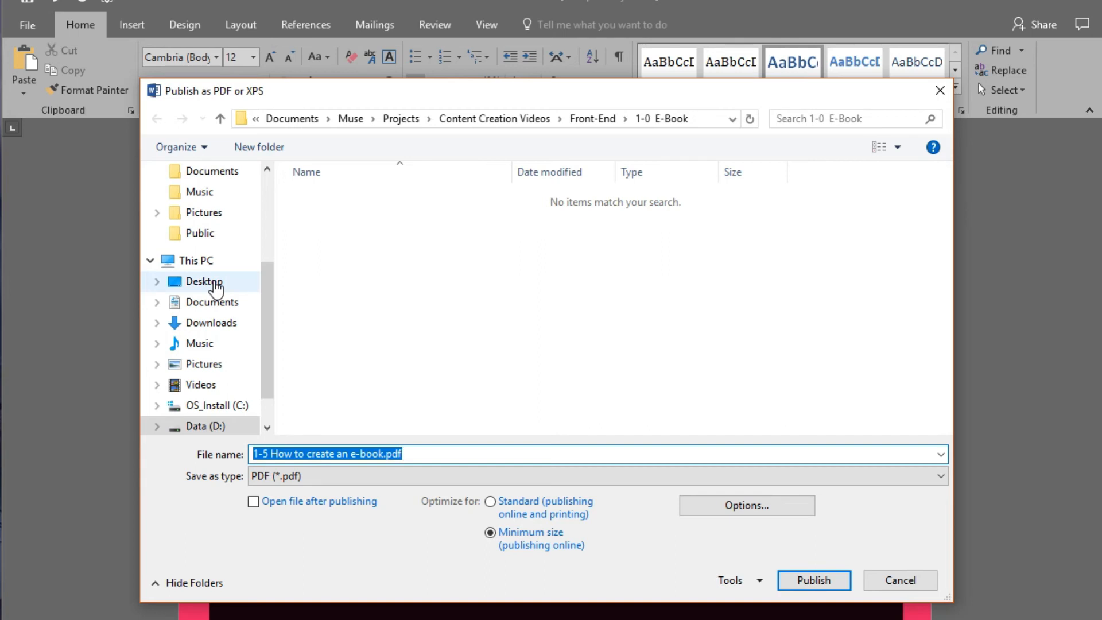
left_click(215, 283)
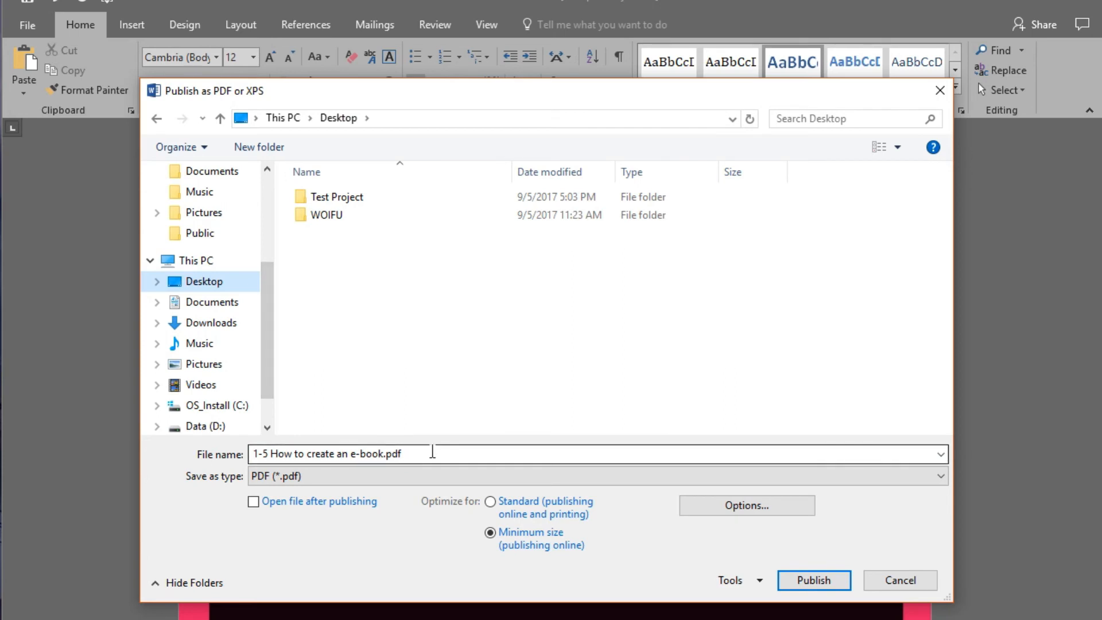
Step: Turn on password encryption for the PDF, enter and re-enter the document password, and publish the file
left_click(729, 512)
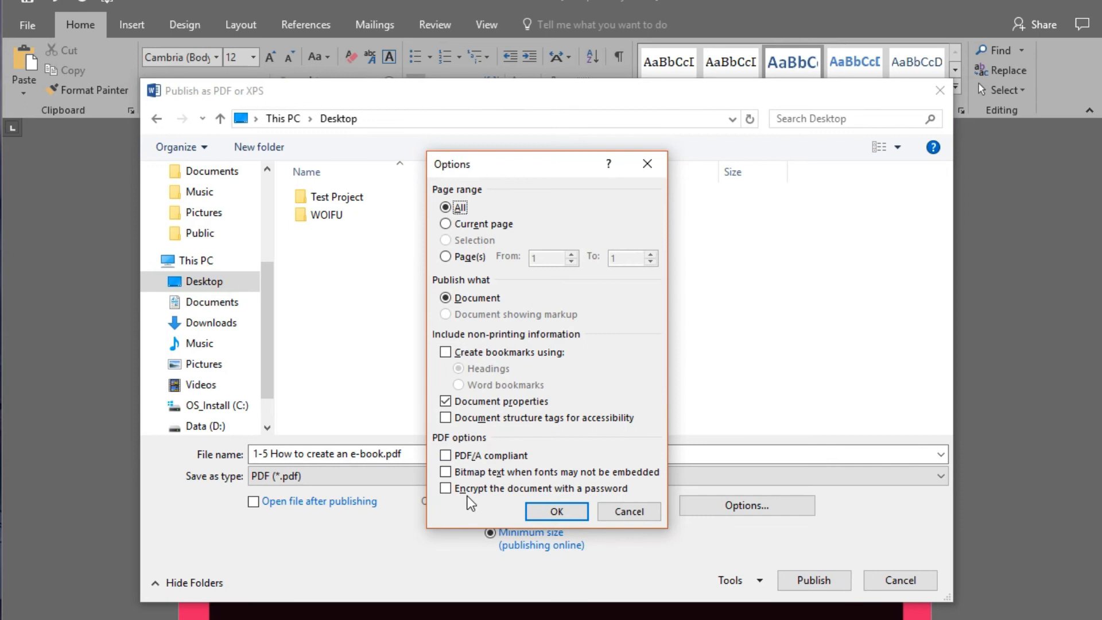
left_click(447, 489)
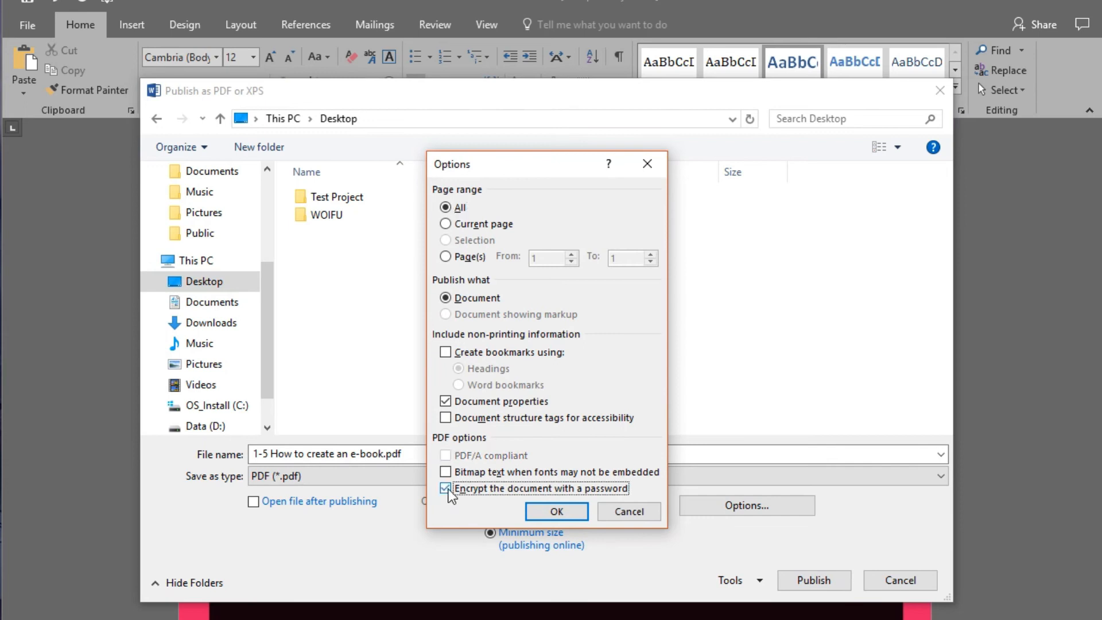
left_click(543, 513)
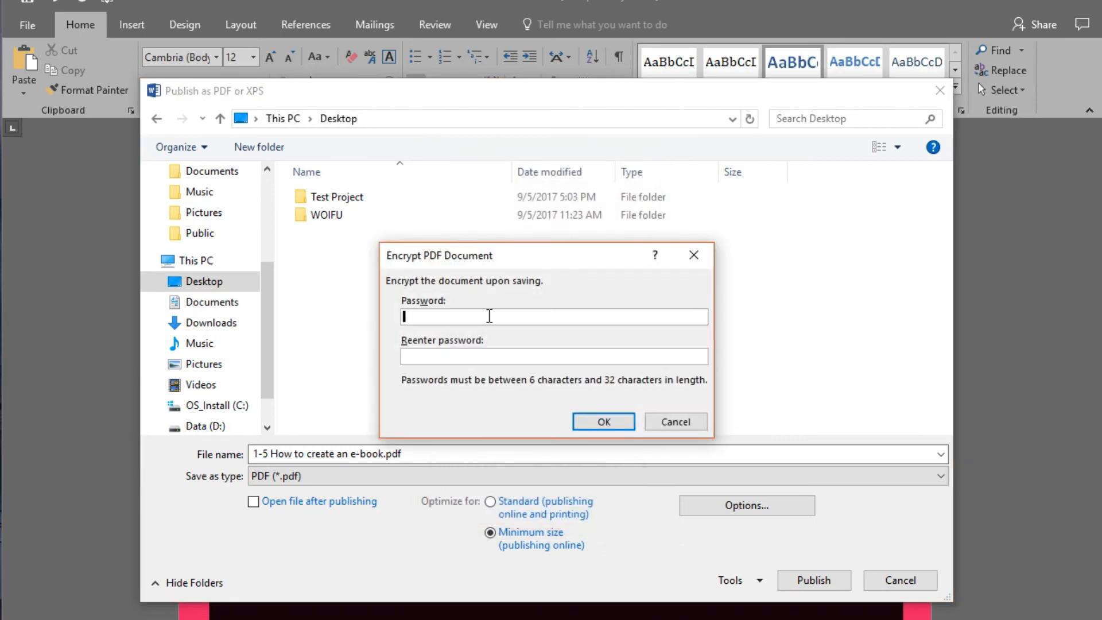
type("******")
key("Tab")
type("******")
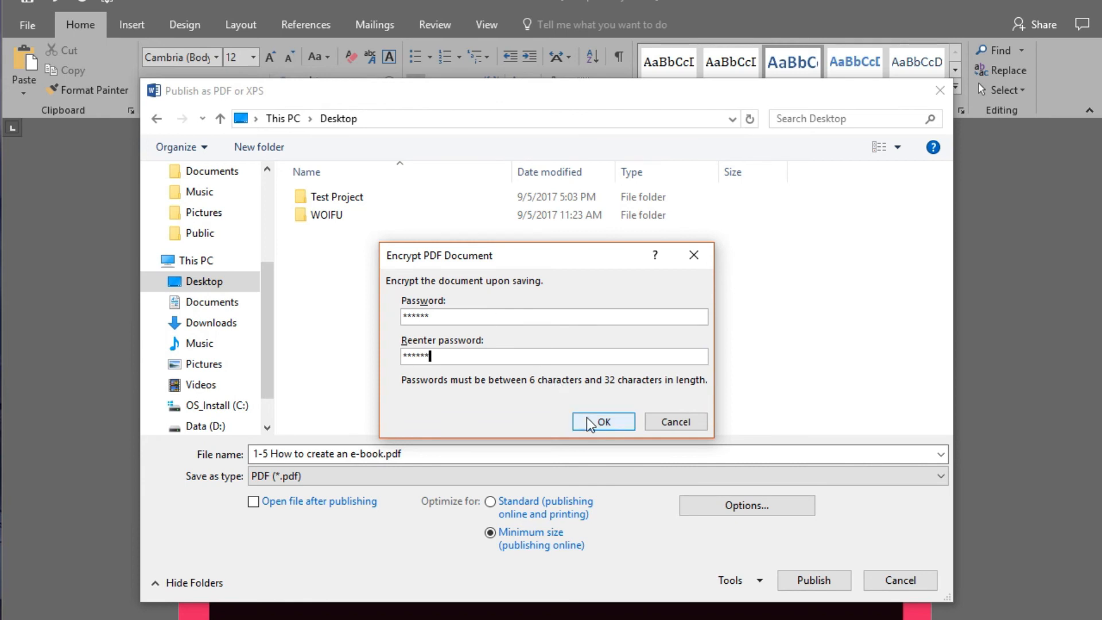
left_click(602, 423)
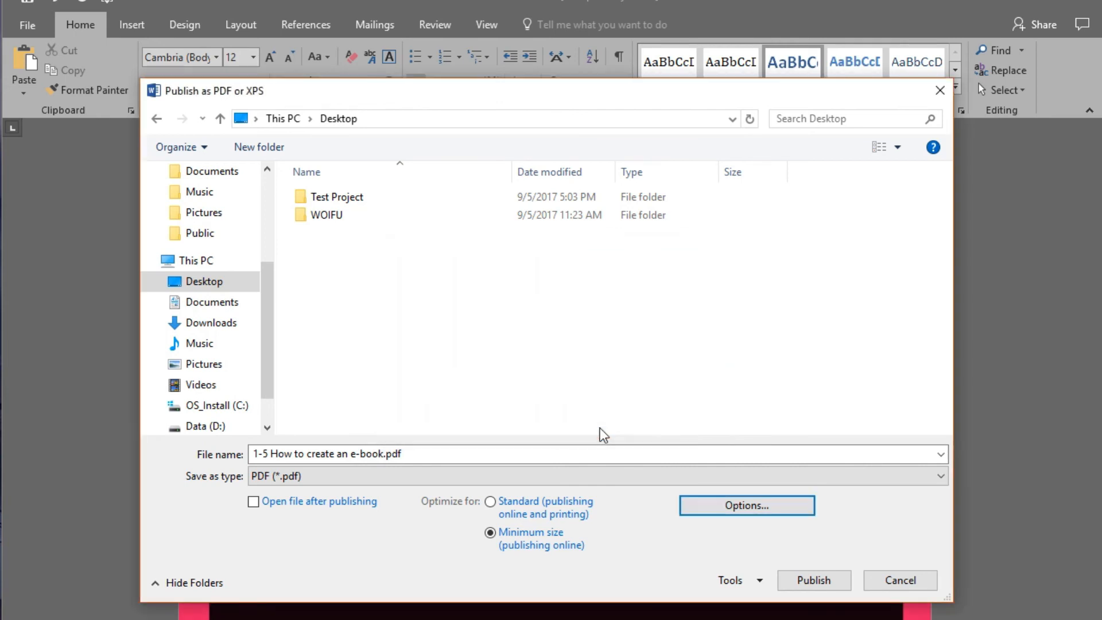
left_click(825, 580)
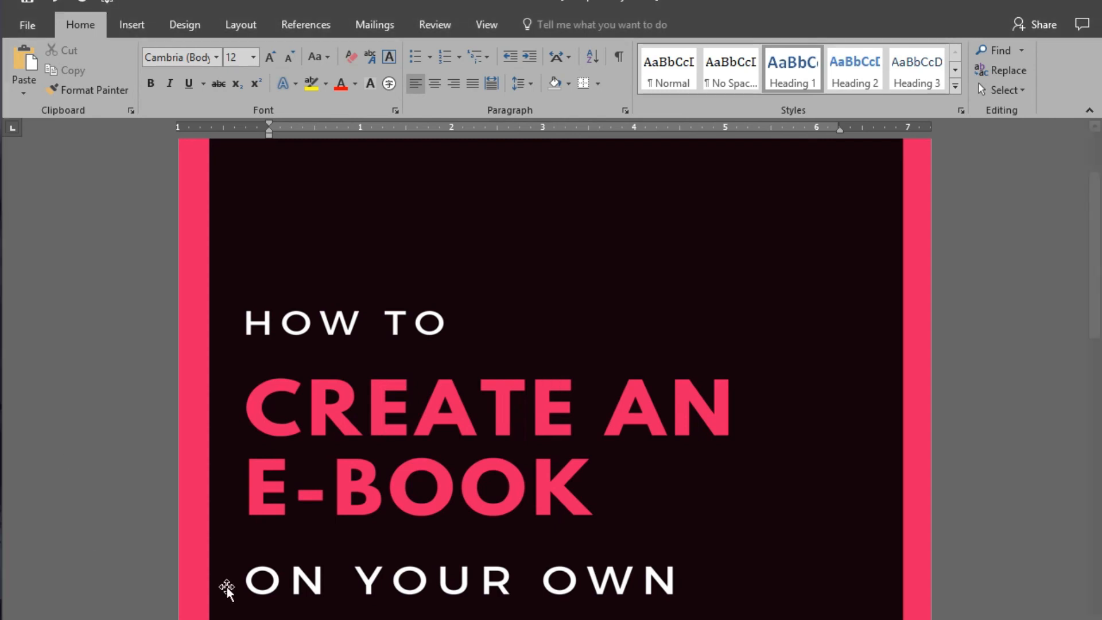
Step: Switch to Adobe Acrobat Reader DC and unlock the published e-book PDF with the document open password
type("***")
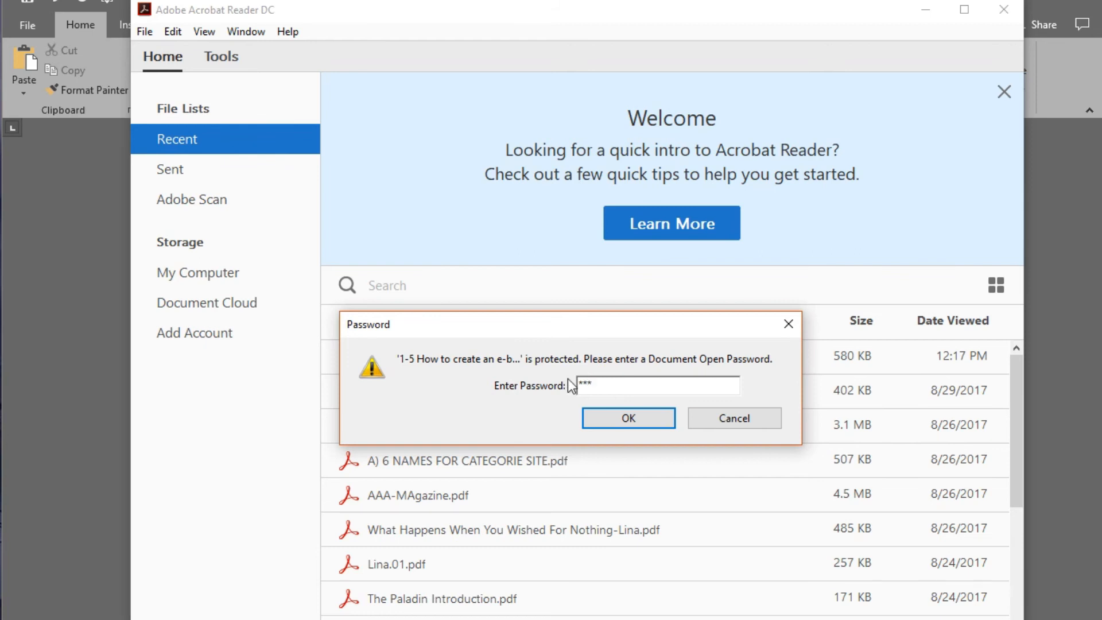
type("***")
left_click(596, 412)
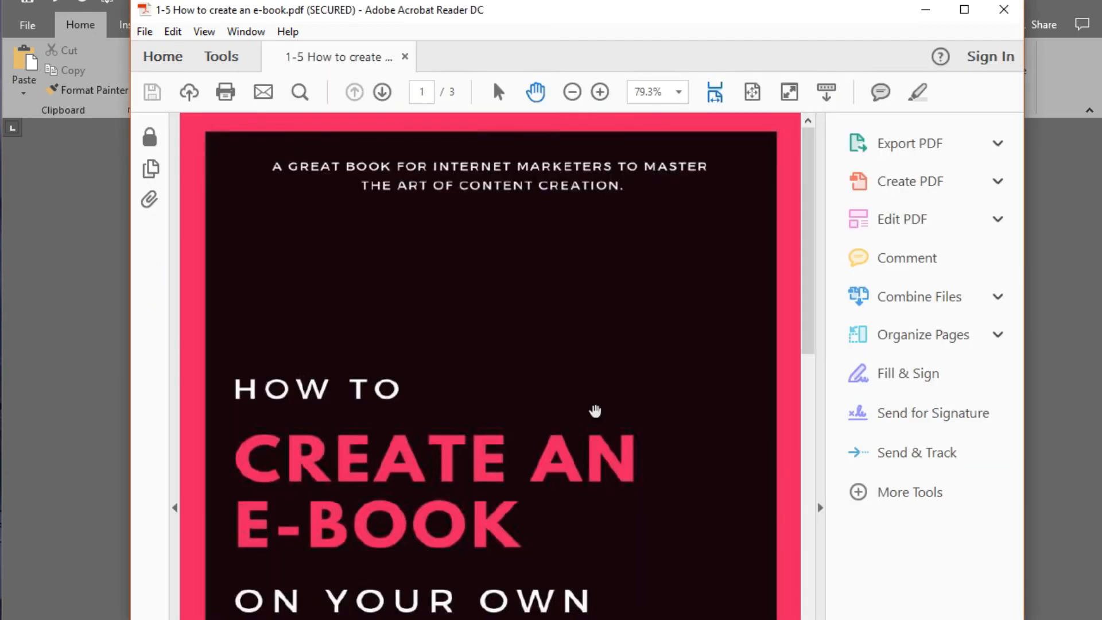